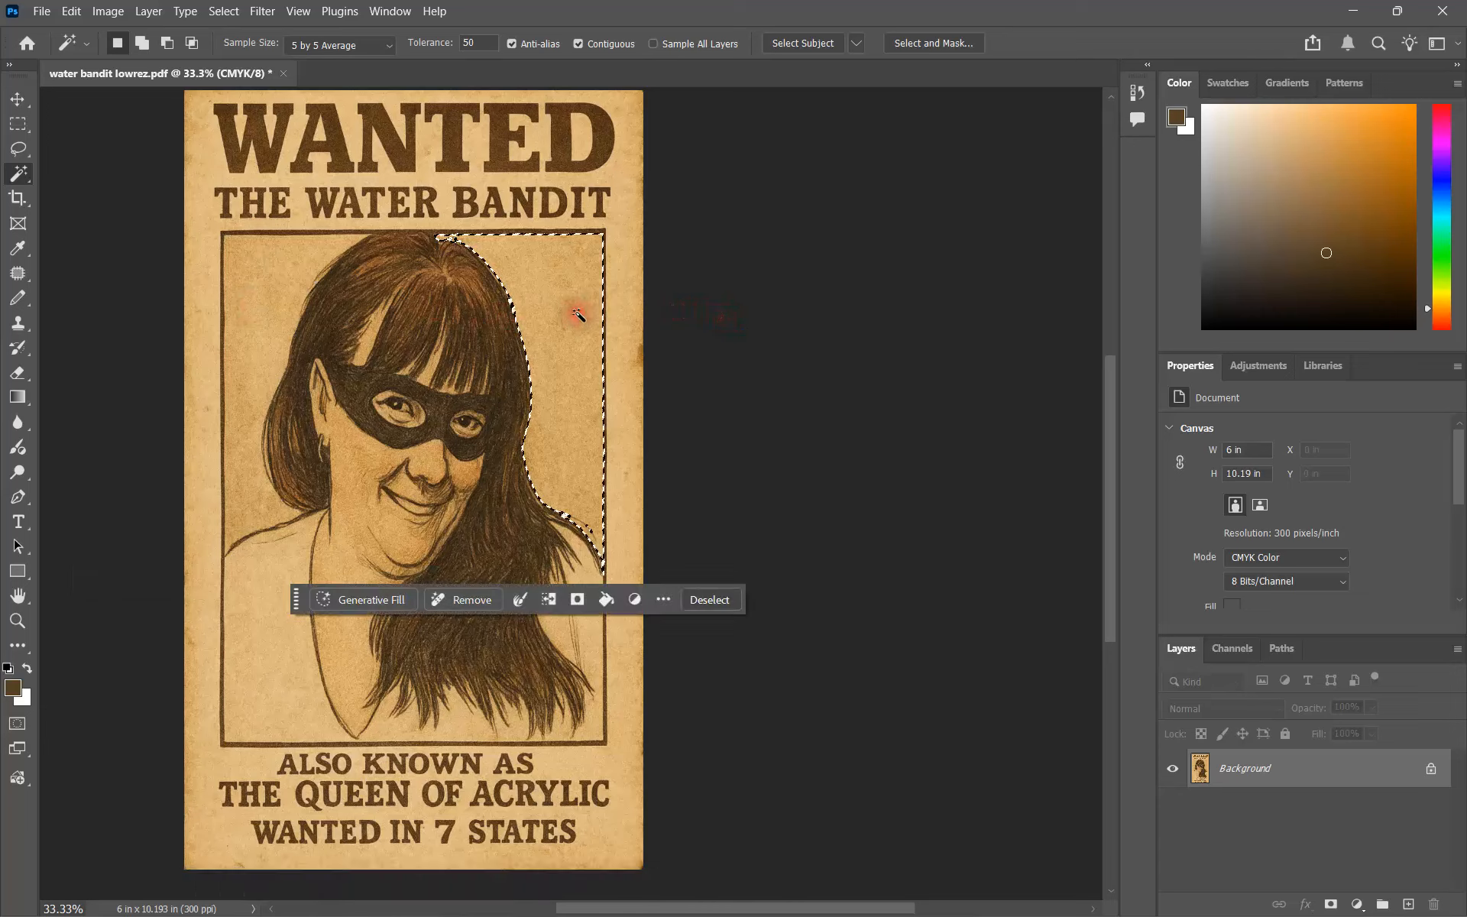
Step: Add the plain background on the portrait's left side to the Magic Wand selection and deselect everything
shift+click(274, 307)
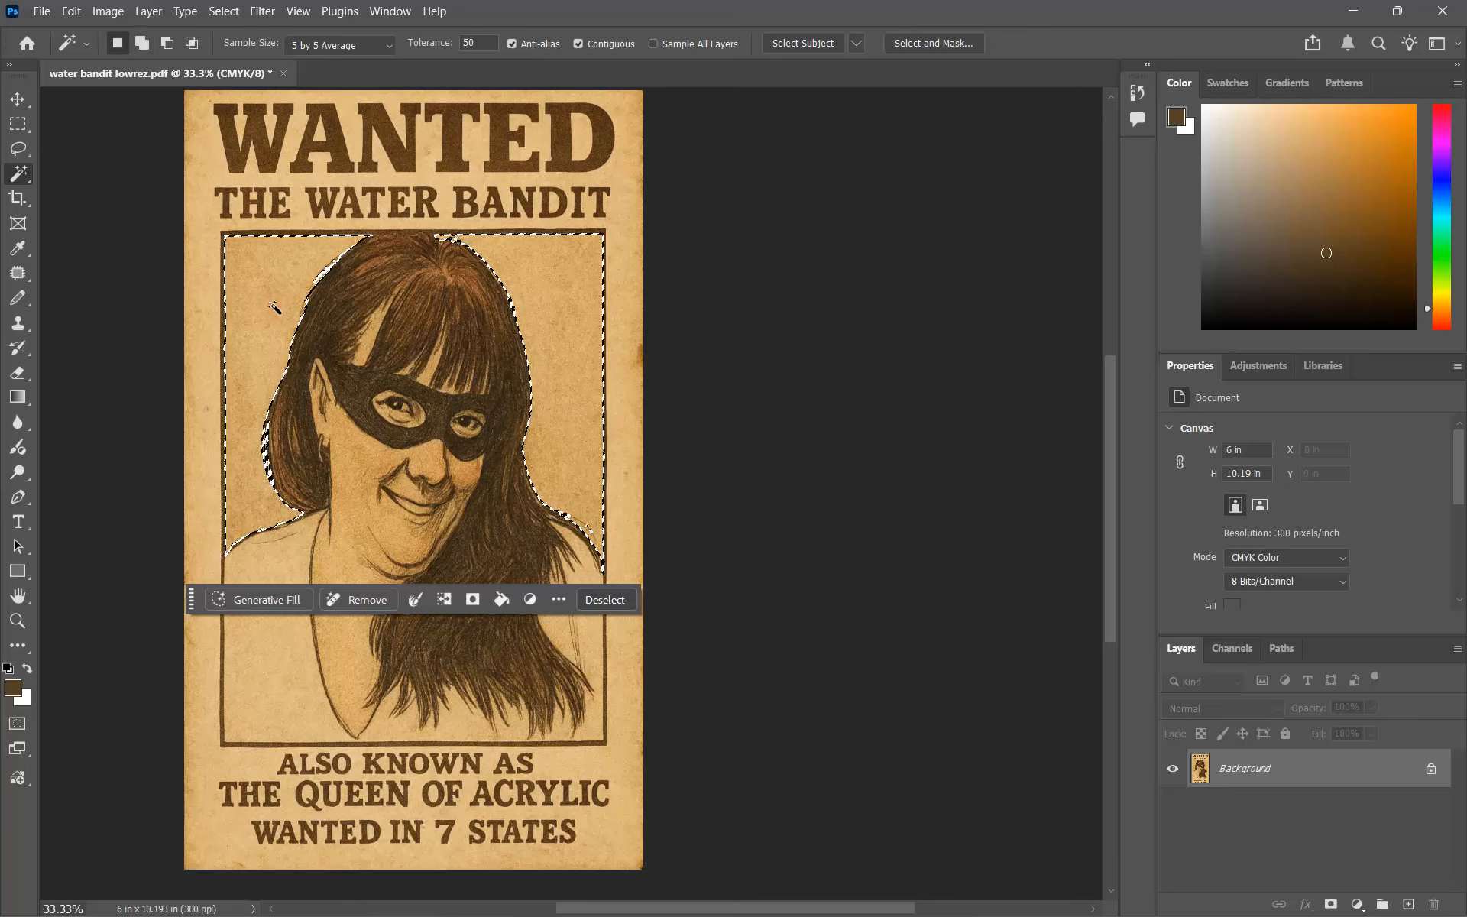
click(111, 344)
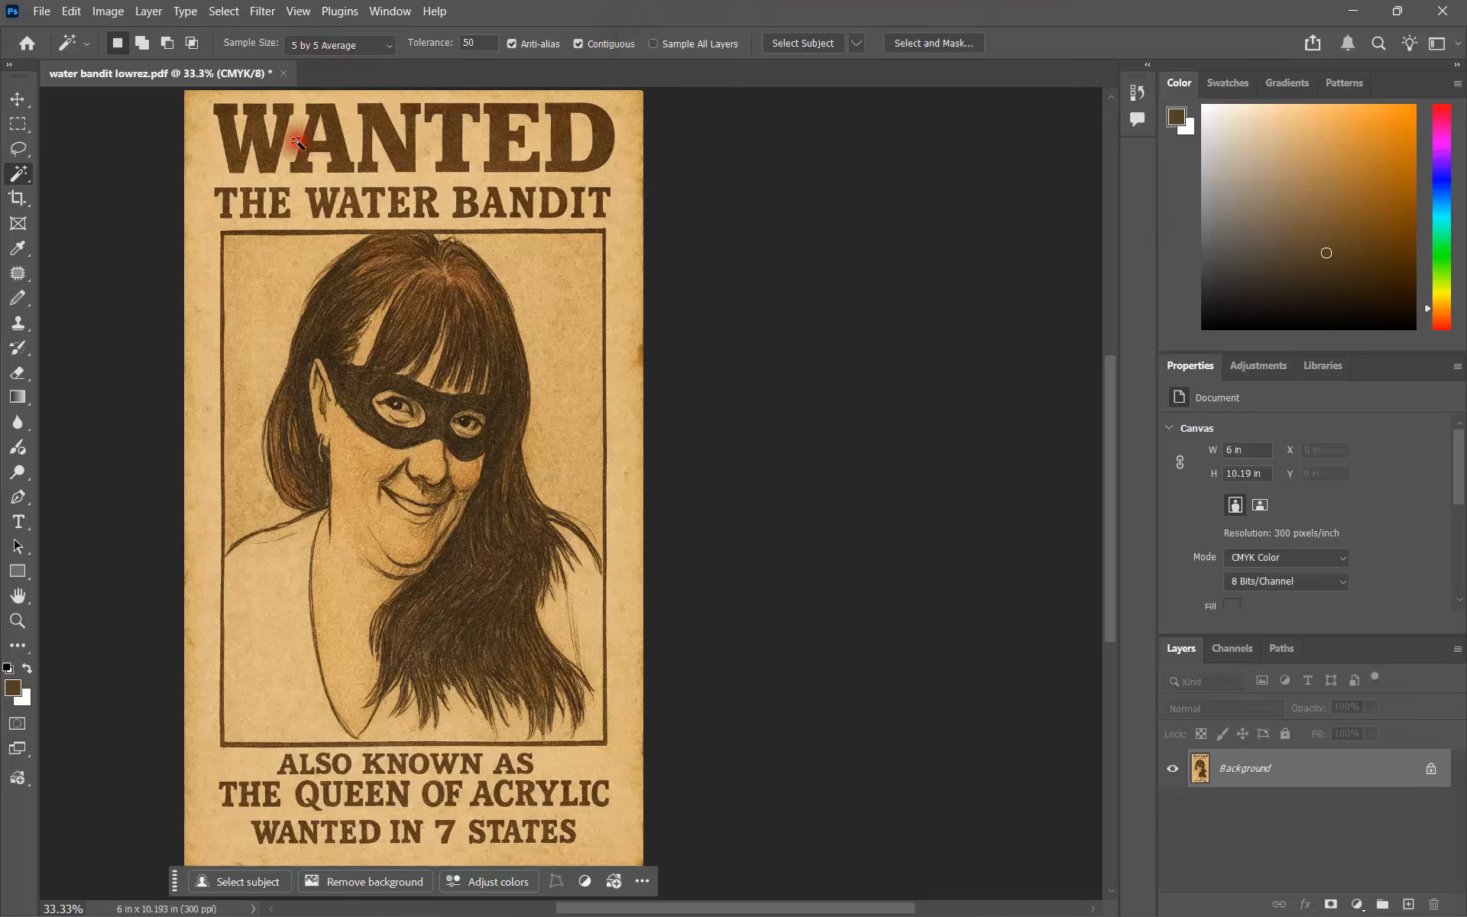
Step: Set the Magic Wand sample size to Point Sample and select the background on the portrait's left side
click(388, 46)
click(365, 65)
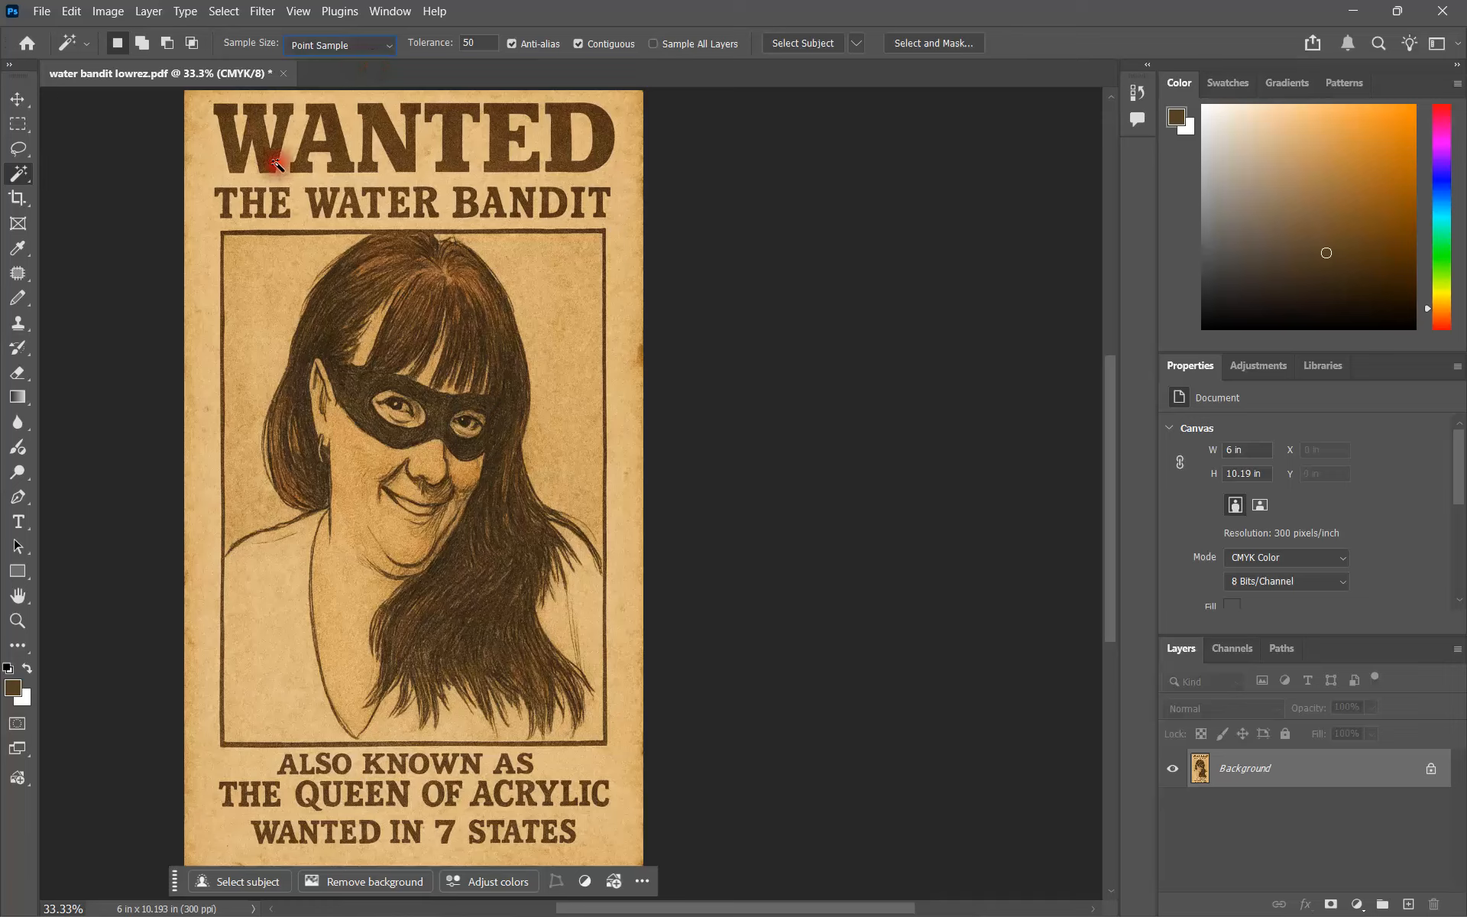
click(265, 286)
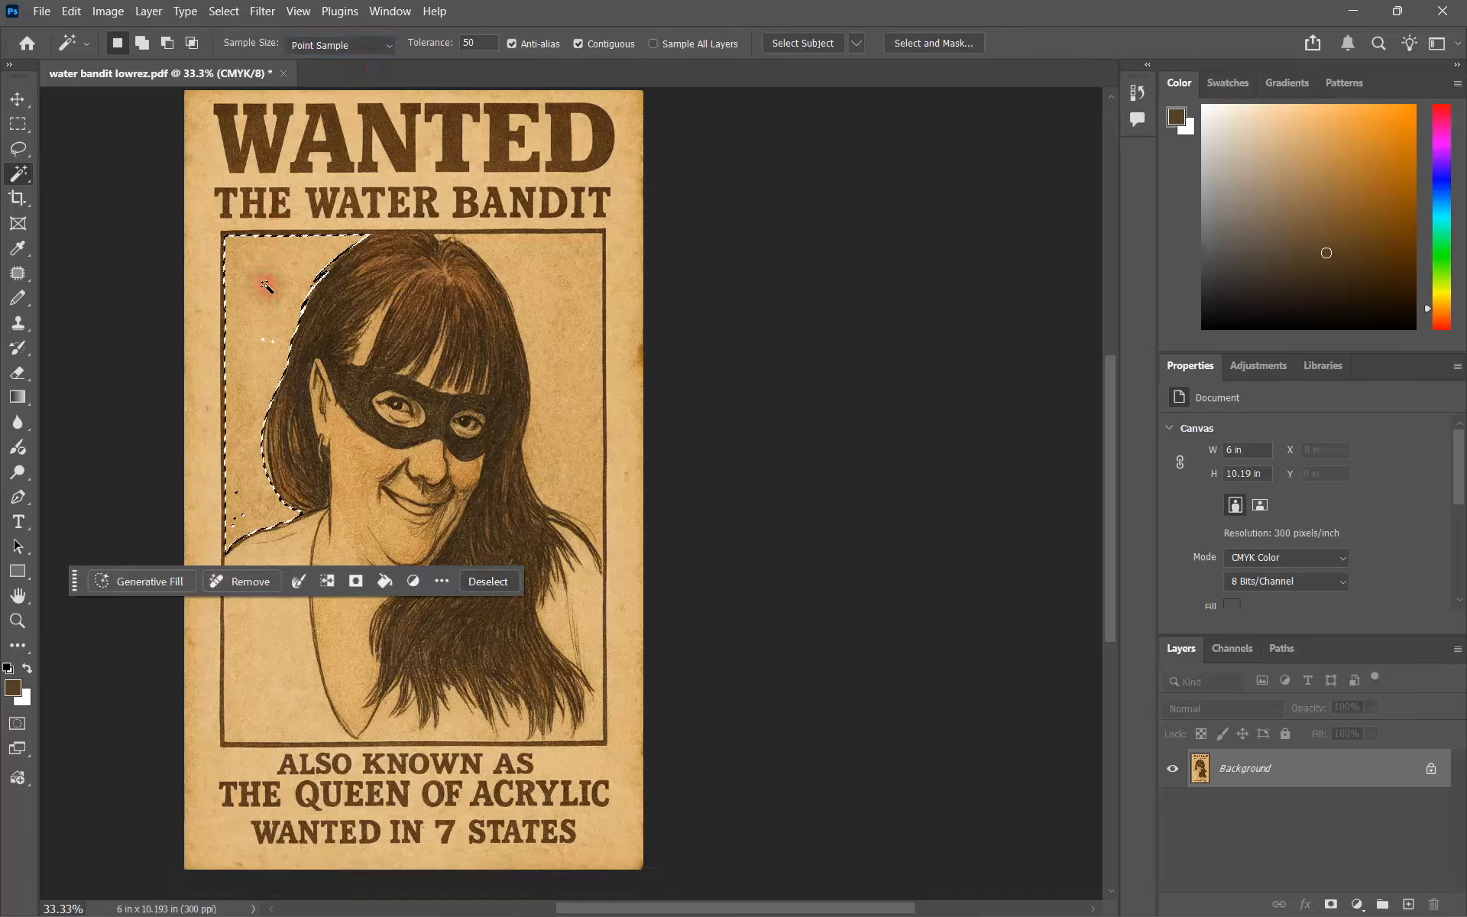
Step: Set the Magic Wand tolerance to 10, clear the selection, and sample several spots of the background on the portrait's left side
double_click(466, 43)
text(10)
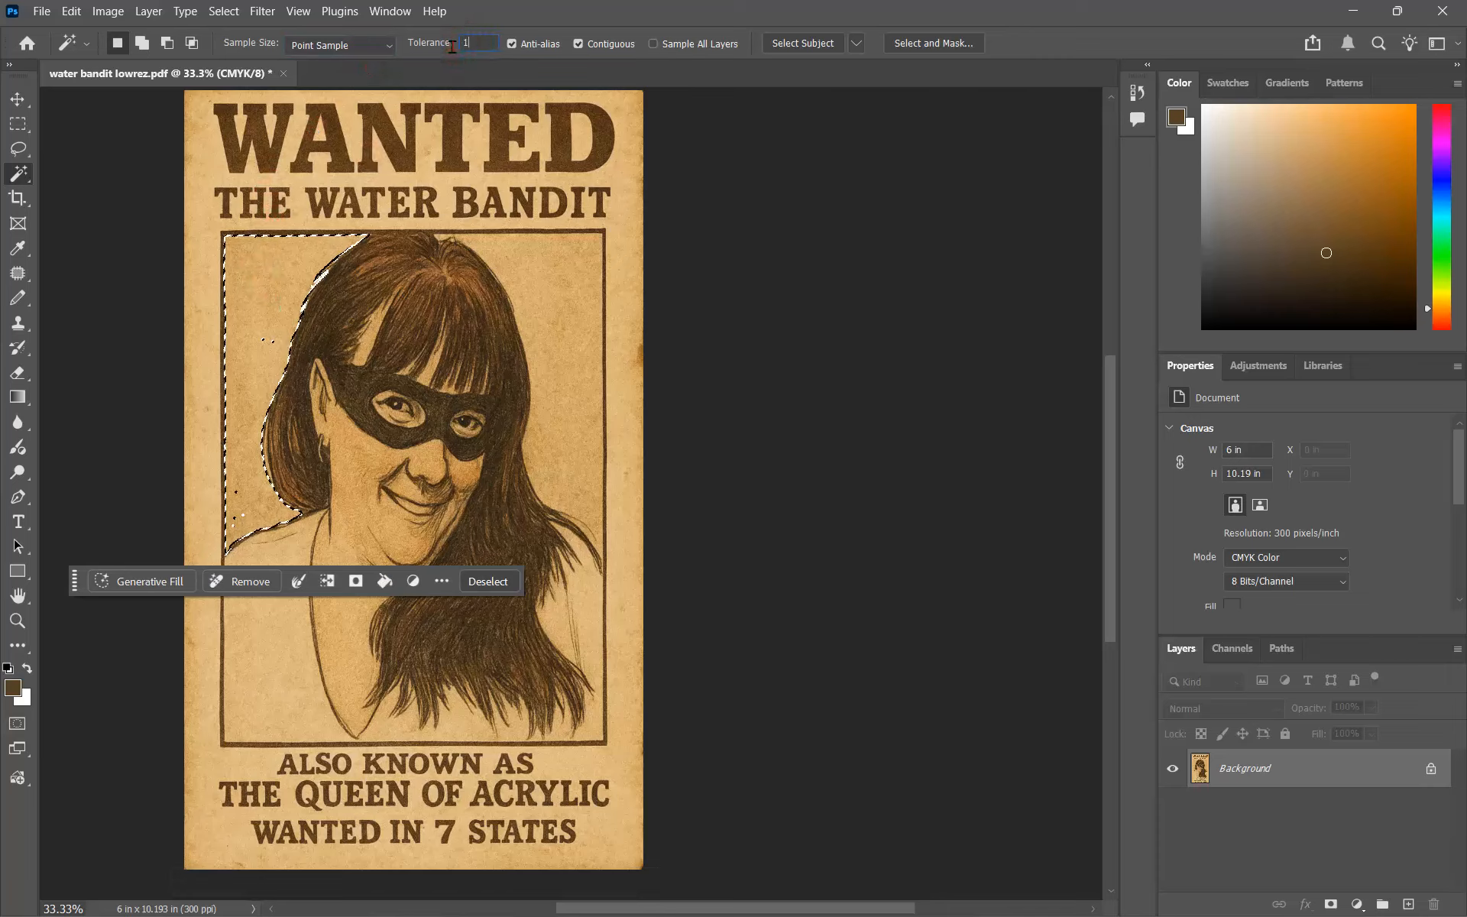
click(112, 263)
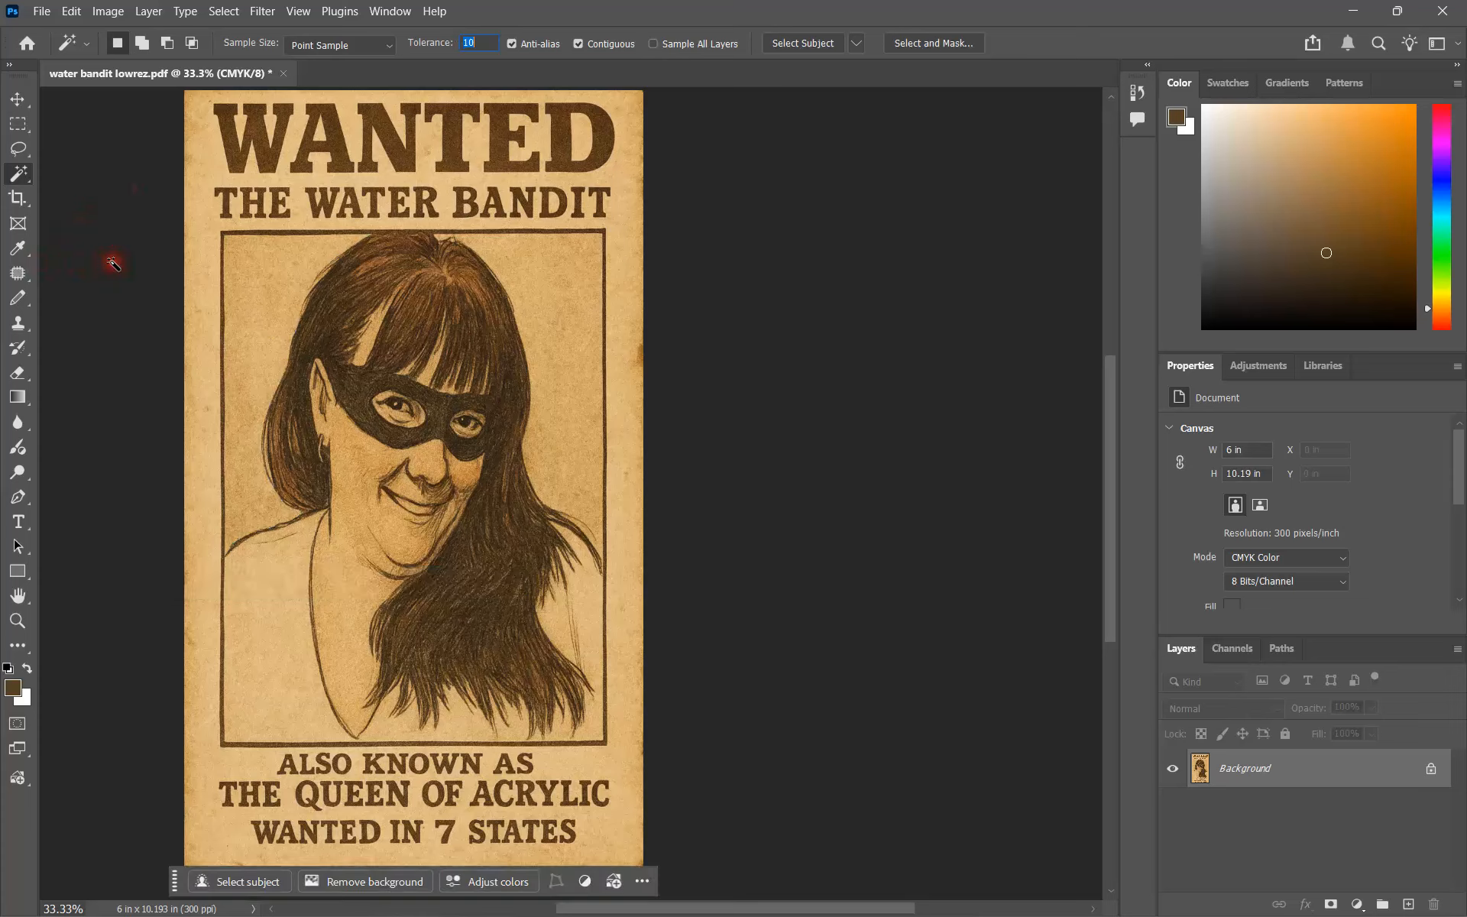
click(263, 308)
click(280, 277)
click(240, 247)
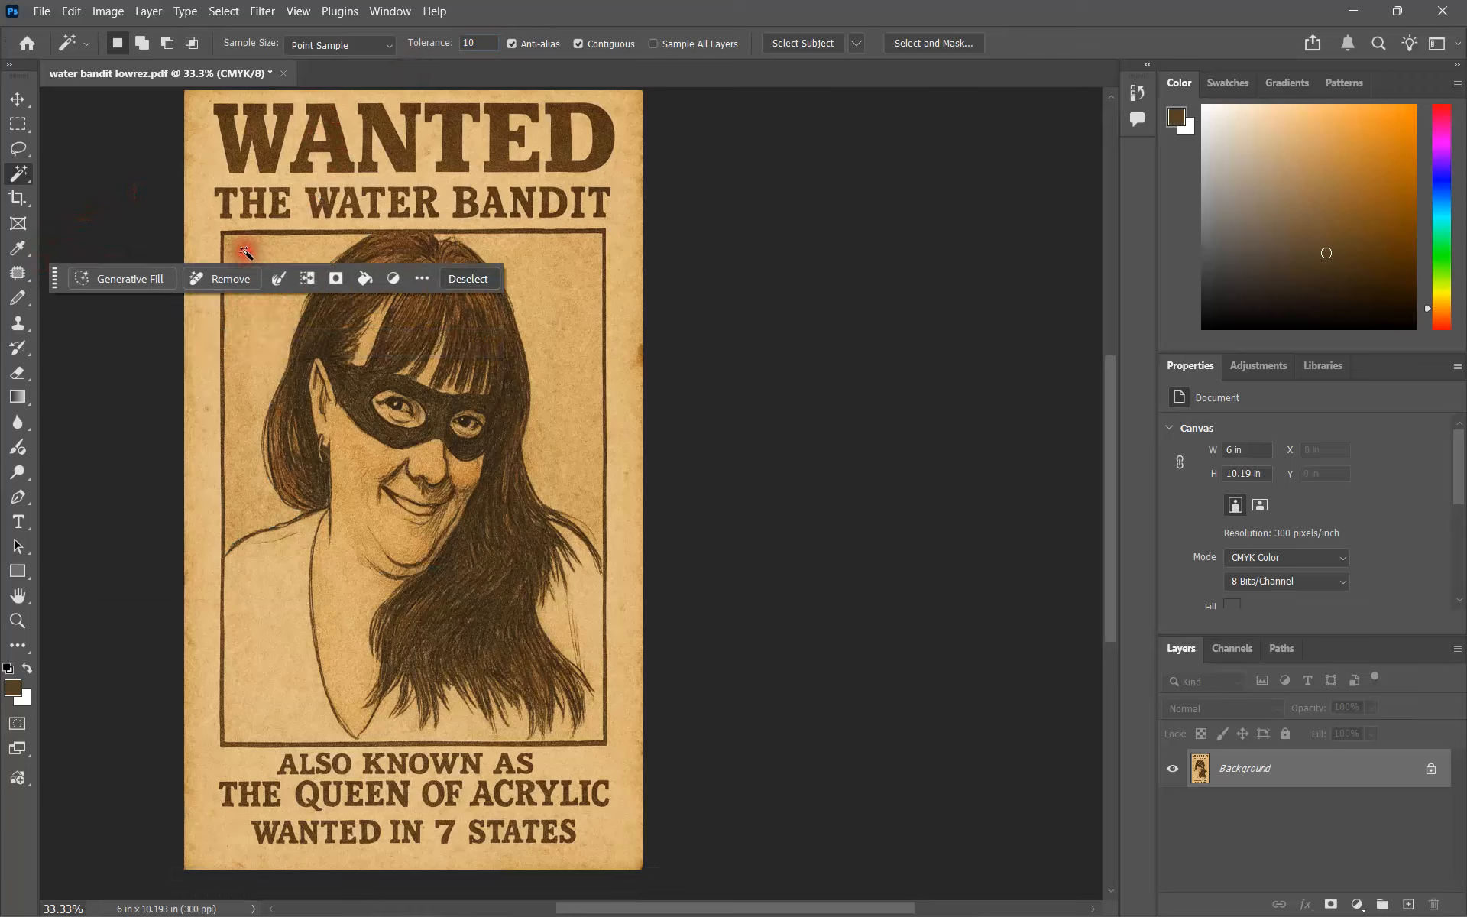
click(247, 332)
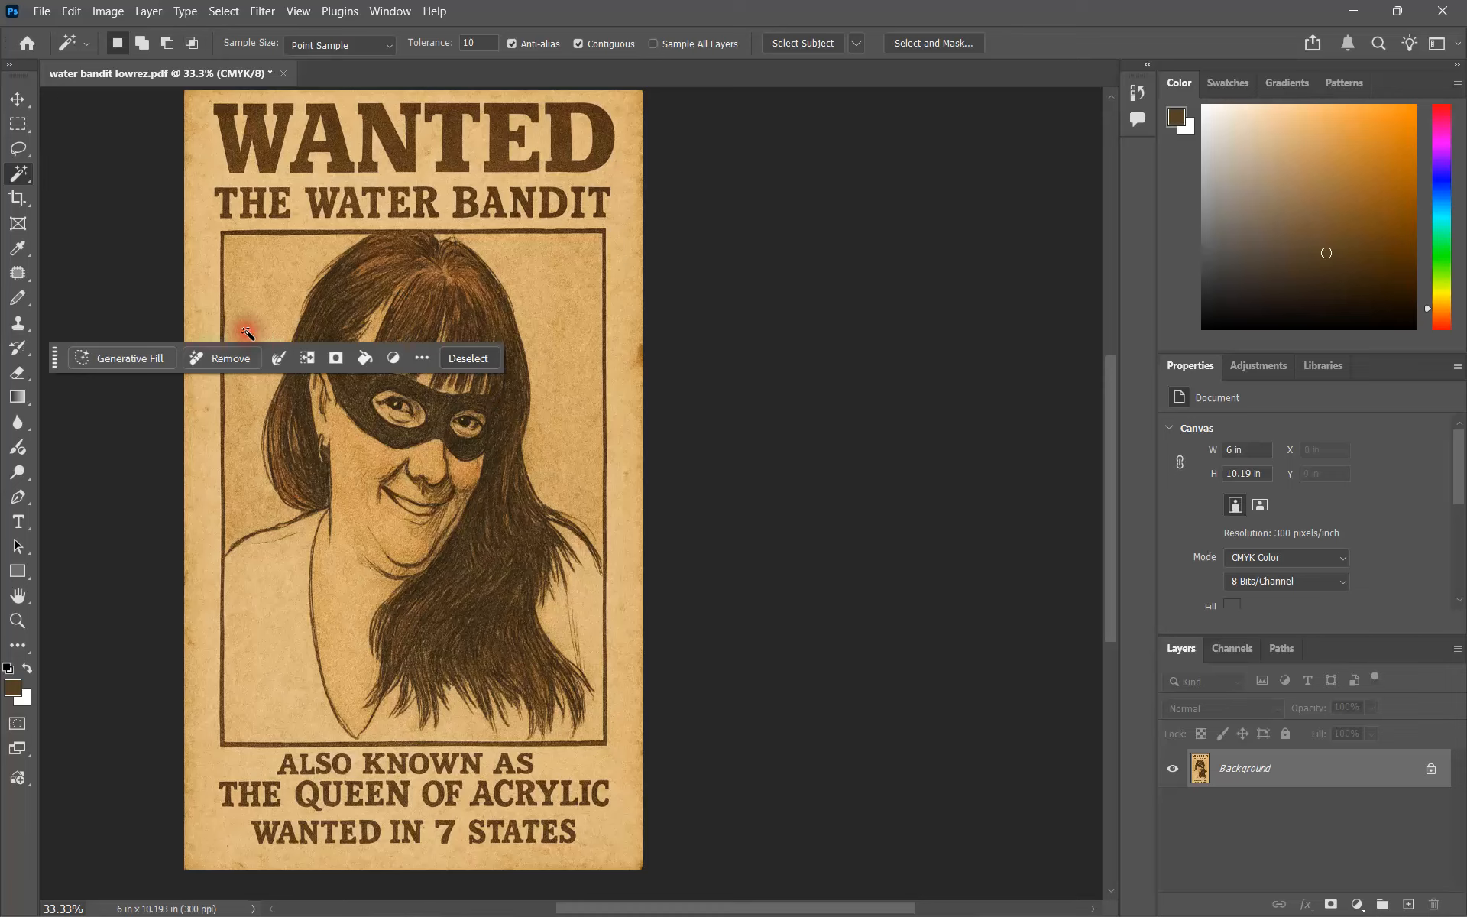
Step: Set the sample size to 3 by 3 Average and sample two spots of the background on the portrait's left side
click(389, 49)
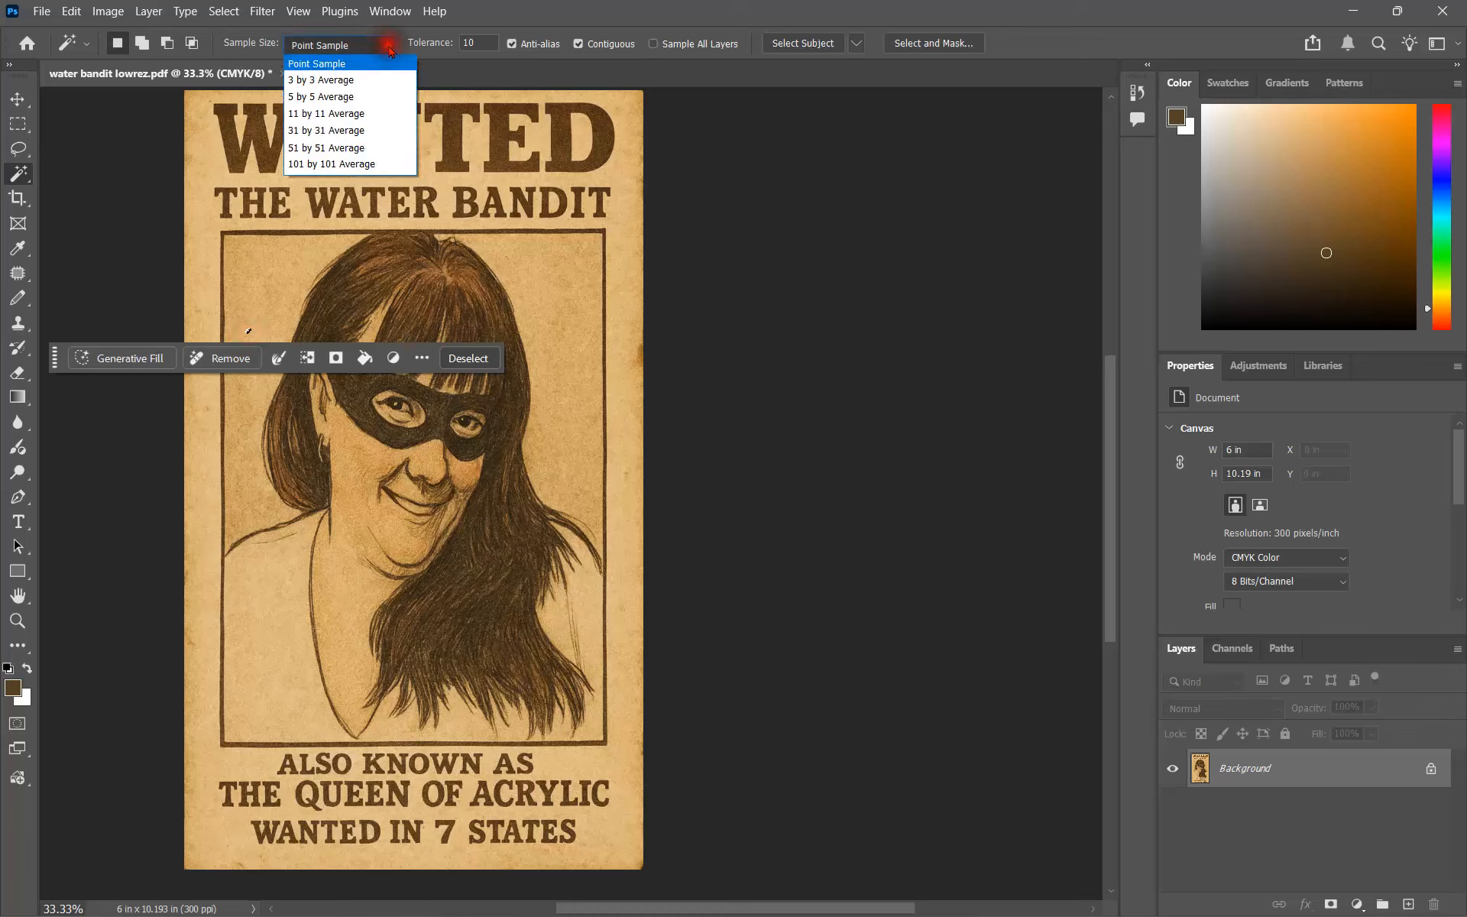
click(371, 81)
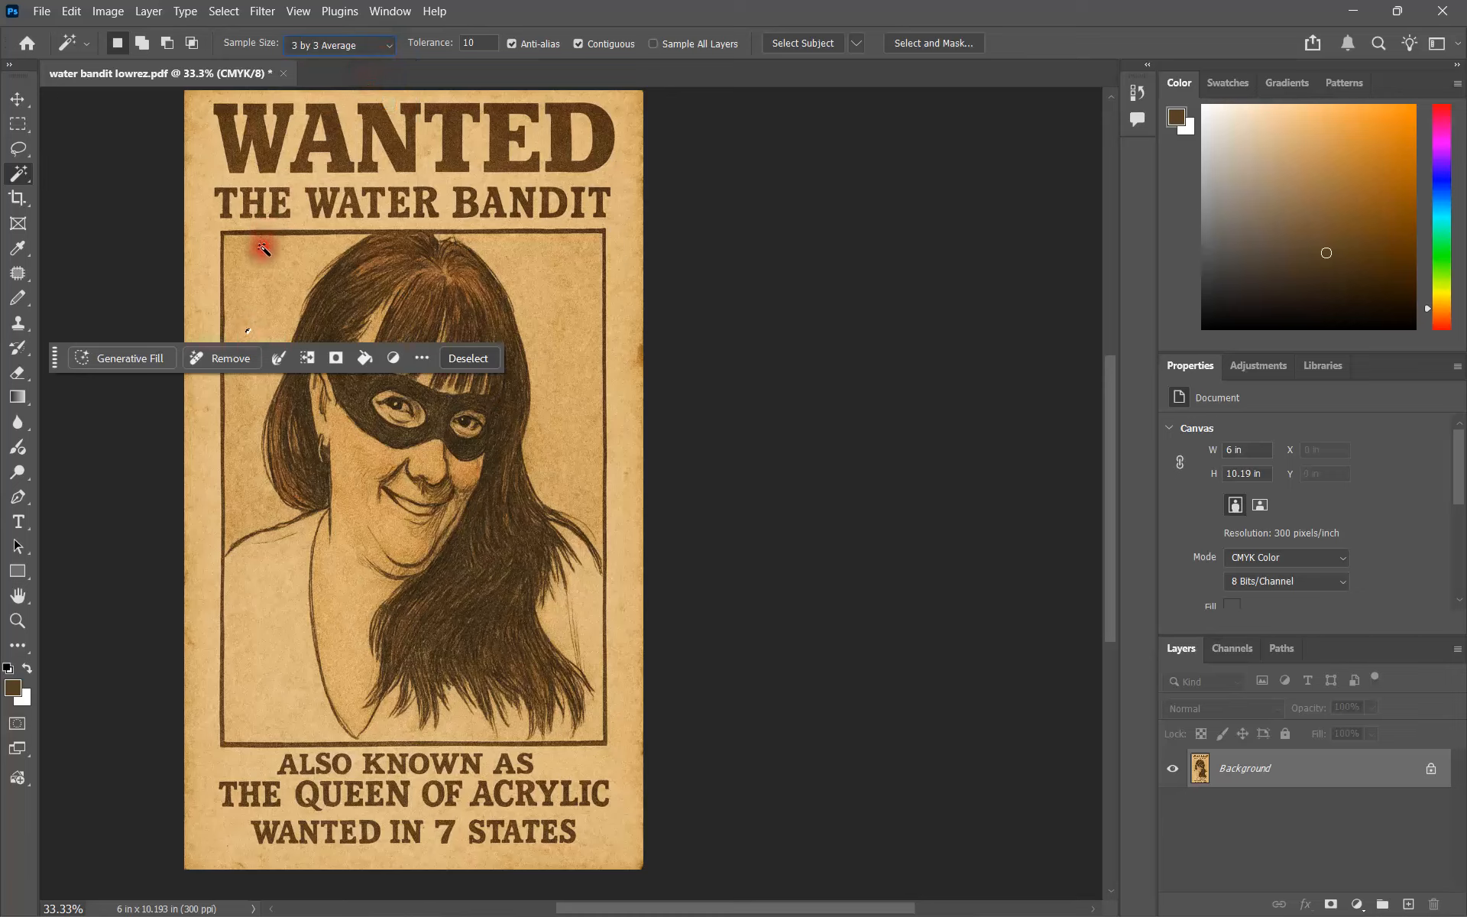
click(263, 276)
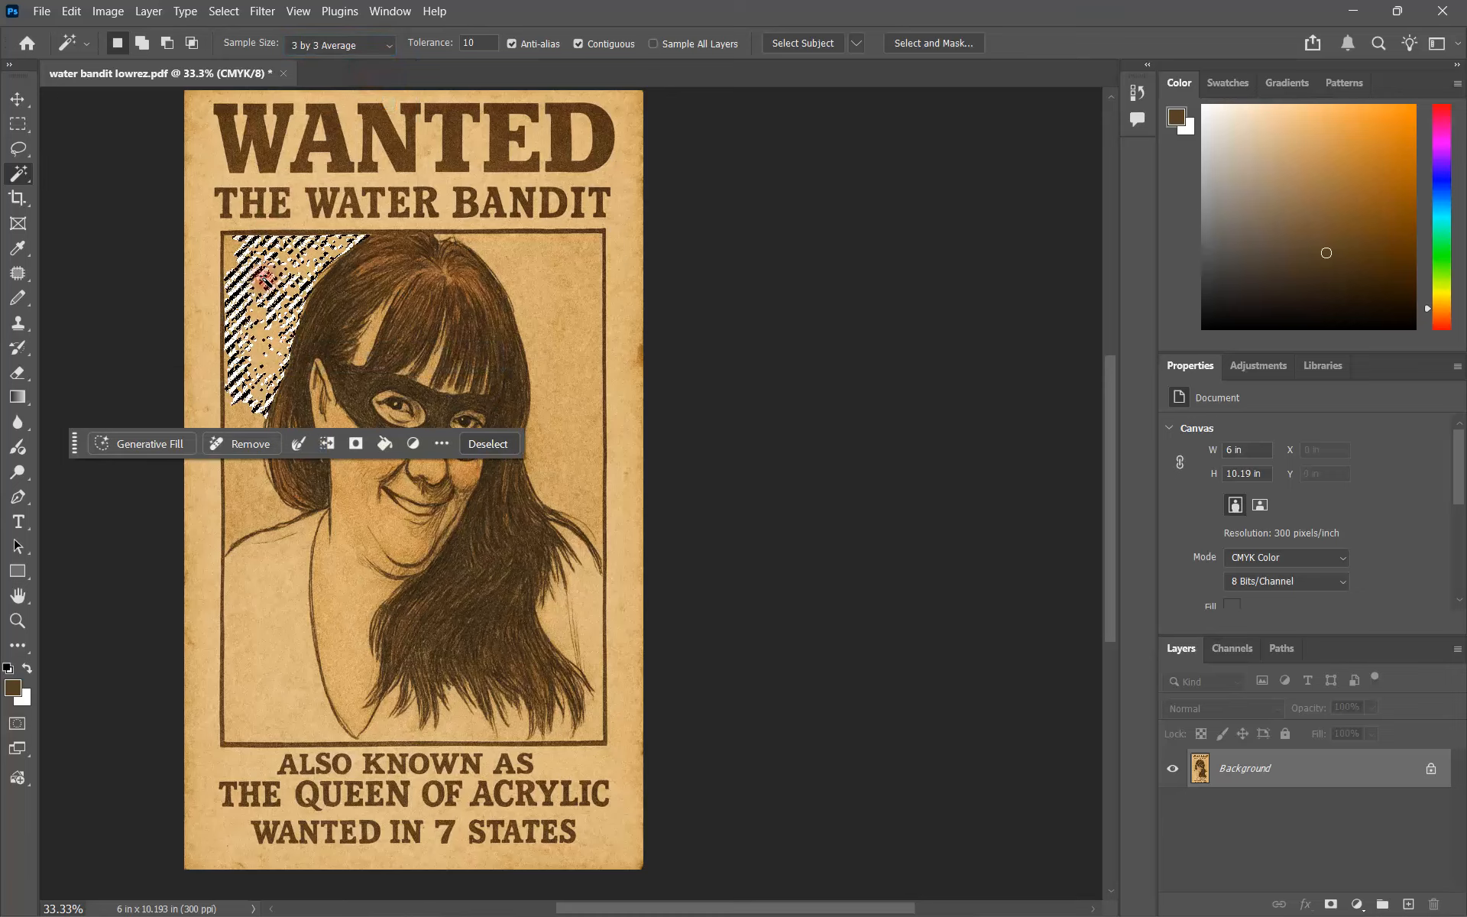
click(240, 483)
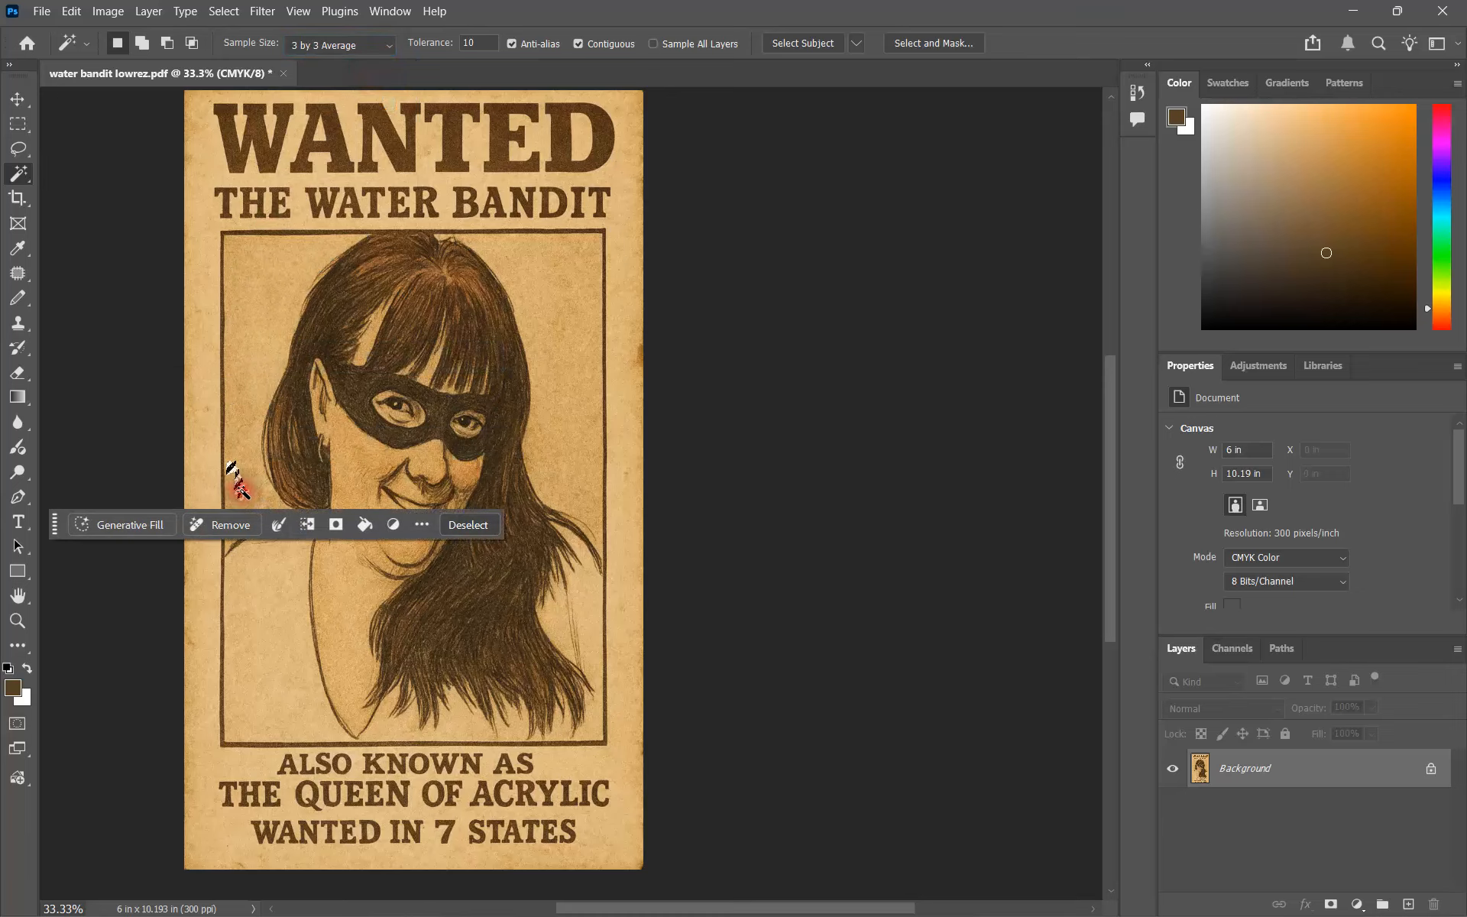
Step: Set the sample size to 31 by 31 Average, select the background on the portrait's left side, and deselect it
click(386, 47)
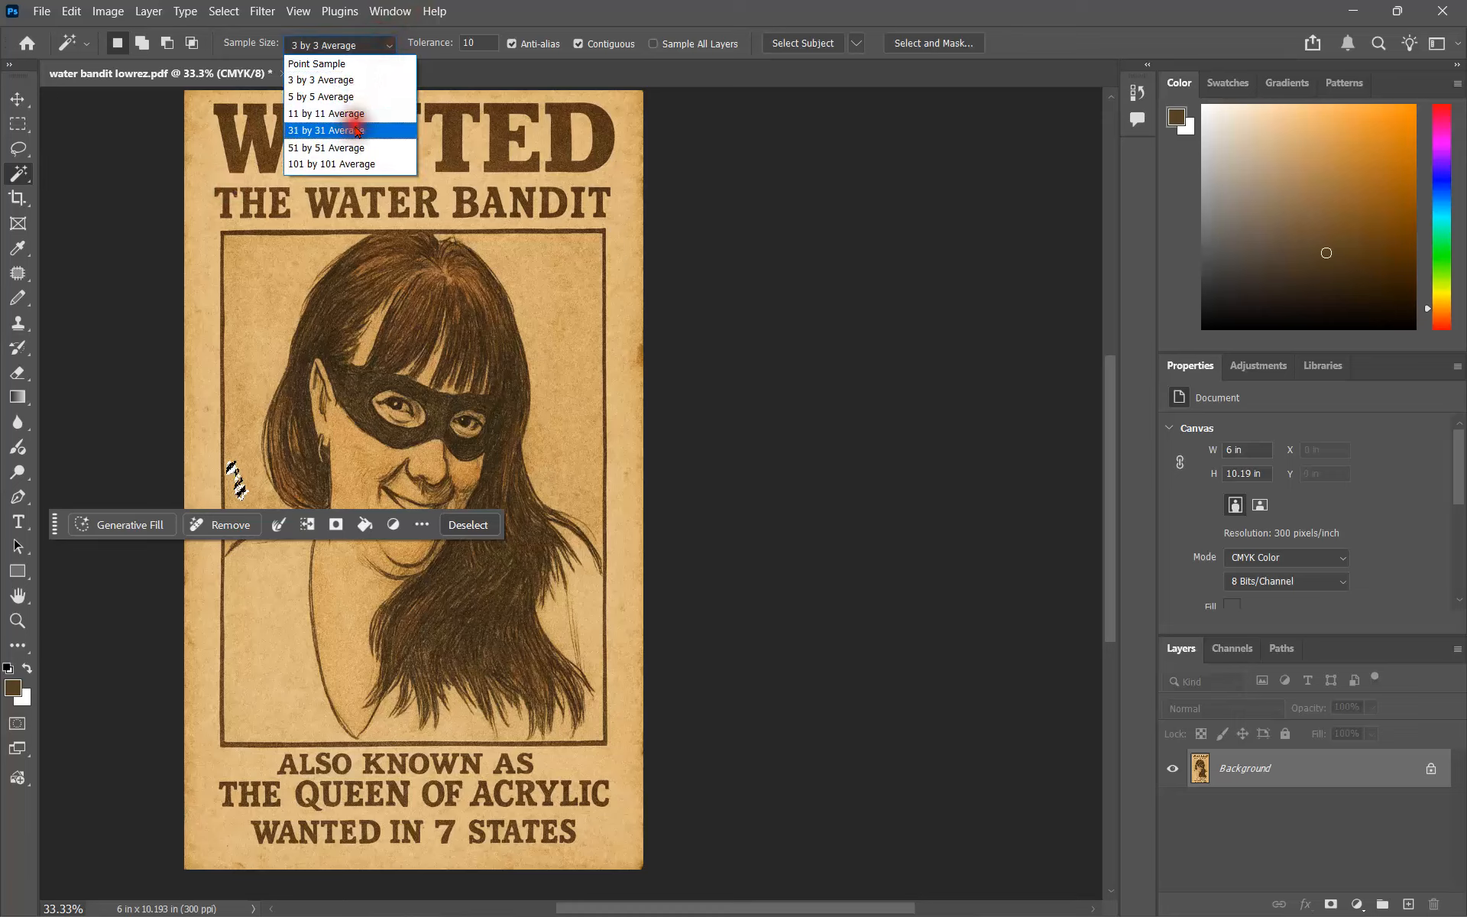
click(356, 131)
click(255, 323)
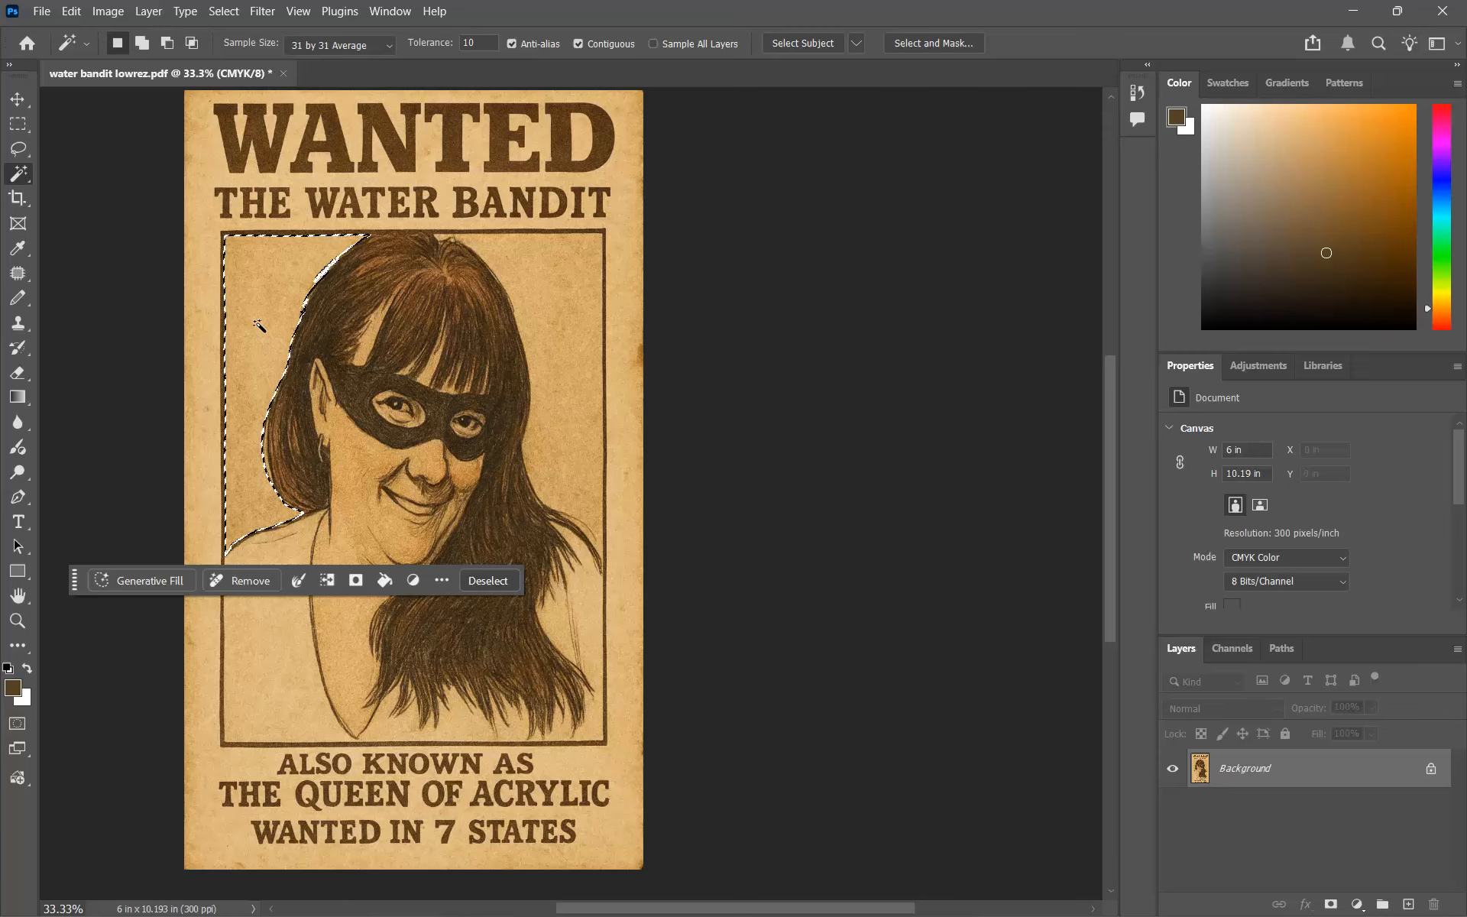
click(164, 286)
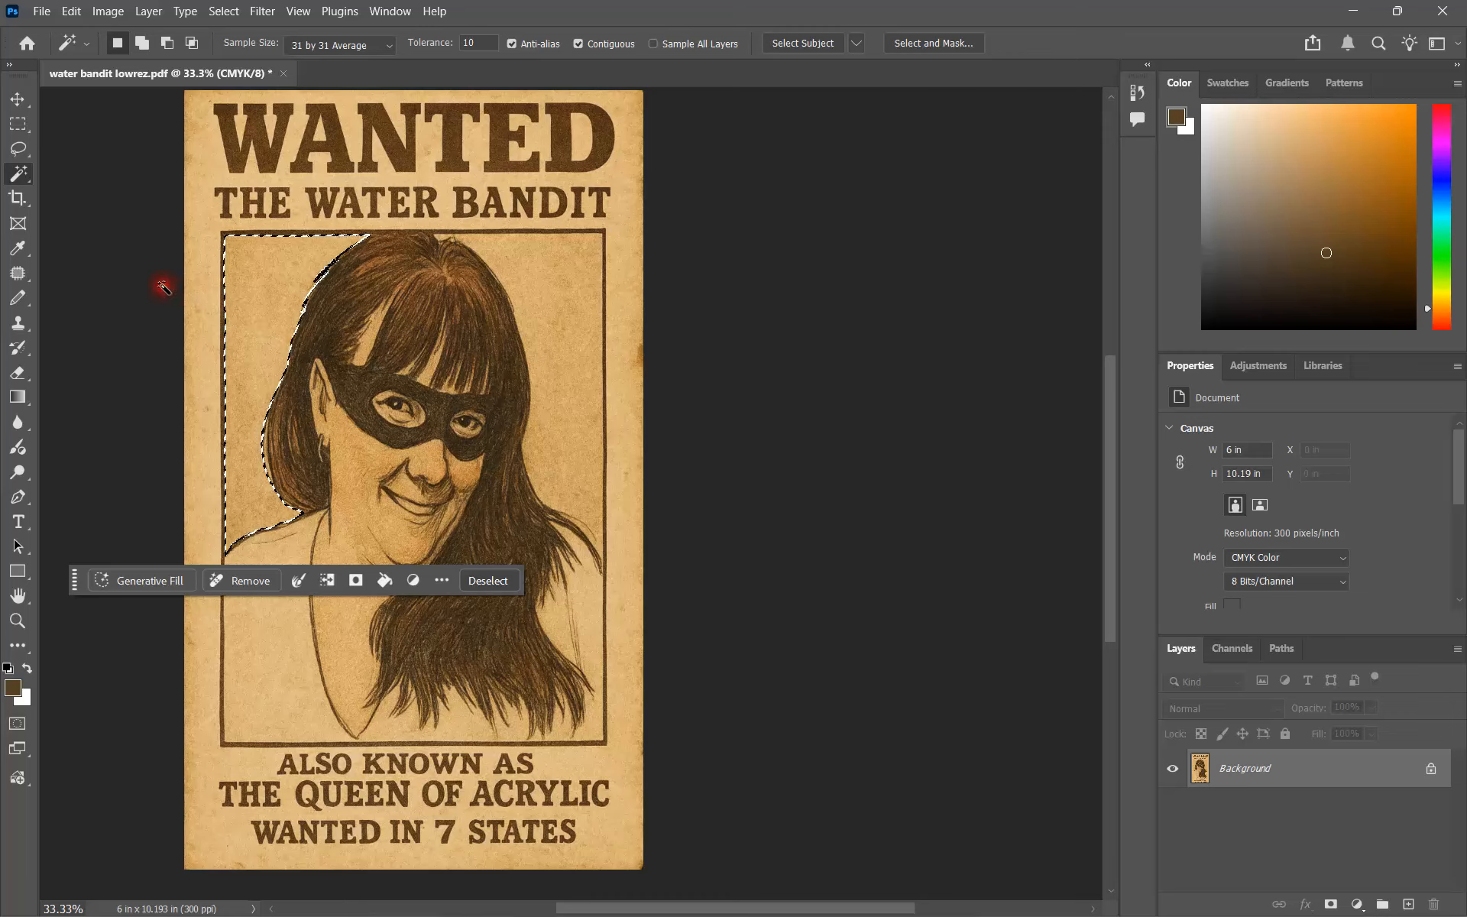
Step: Set the sample size to Point Sample and the tolerance to 5, and sample the background on the portrait's left side
click(390, 48)
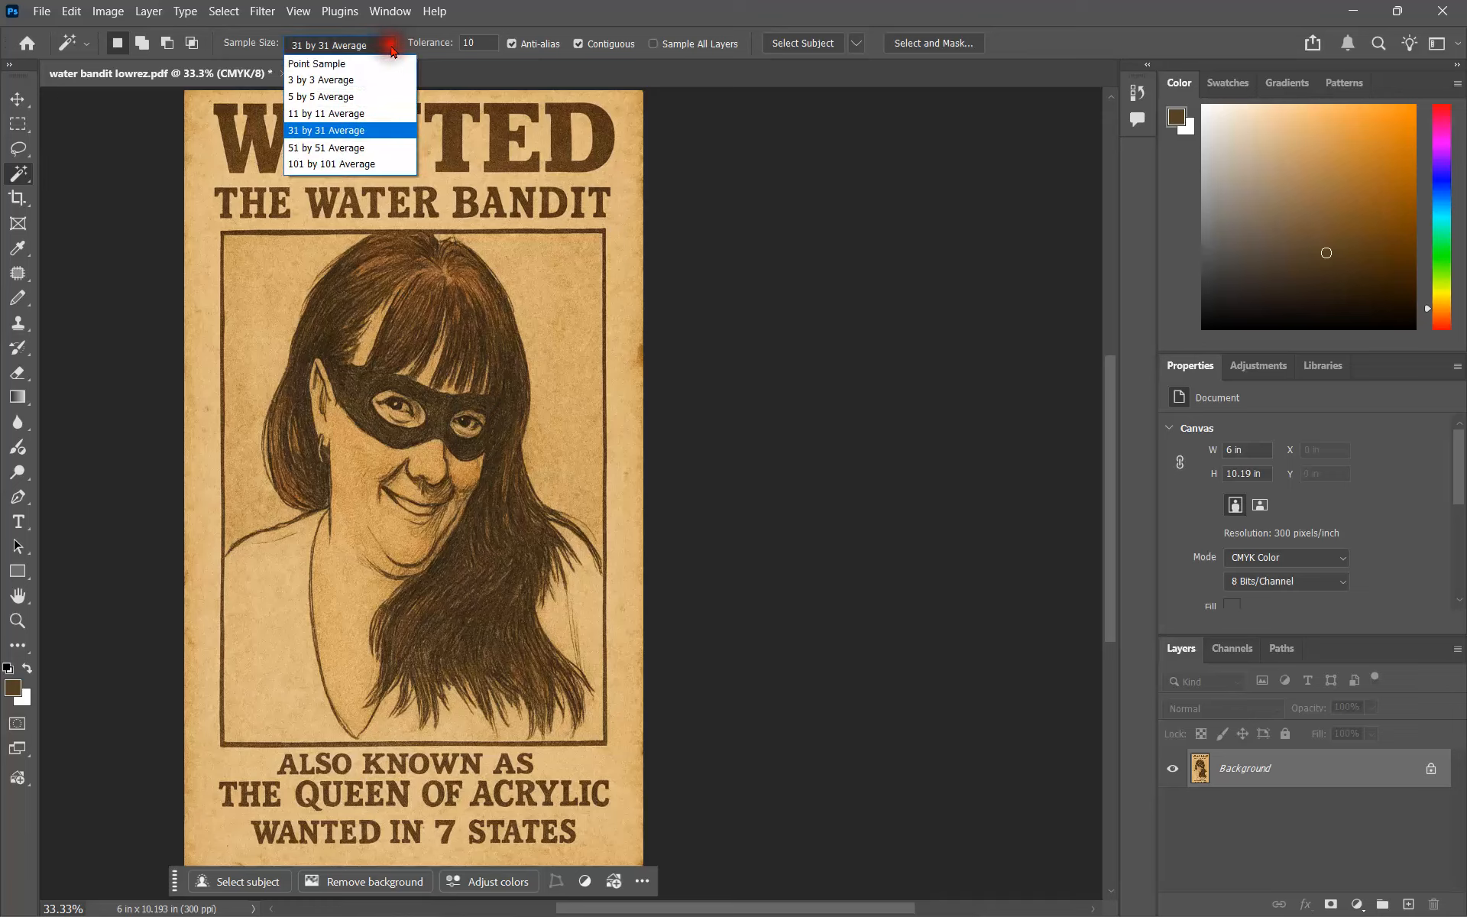
click(333, 64)
click(483, 39)
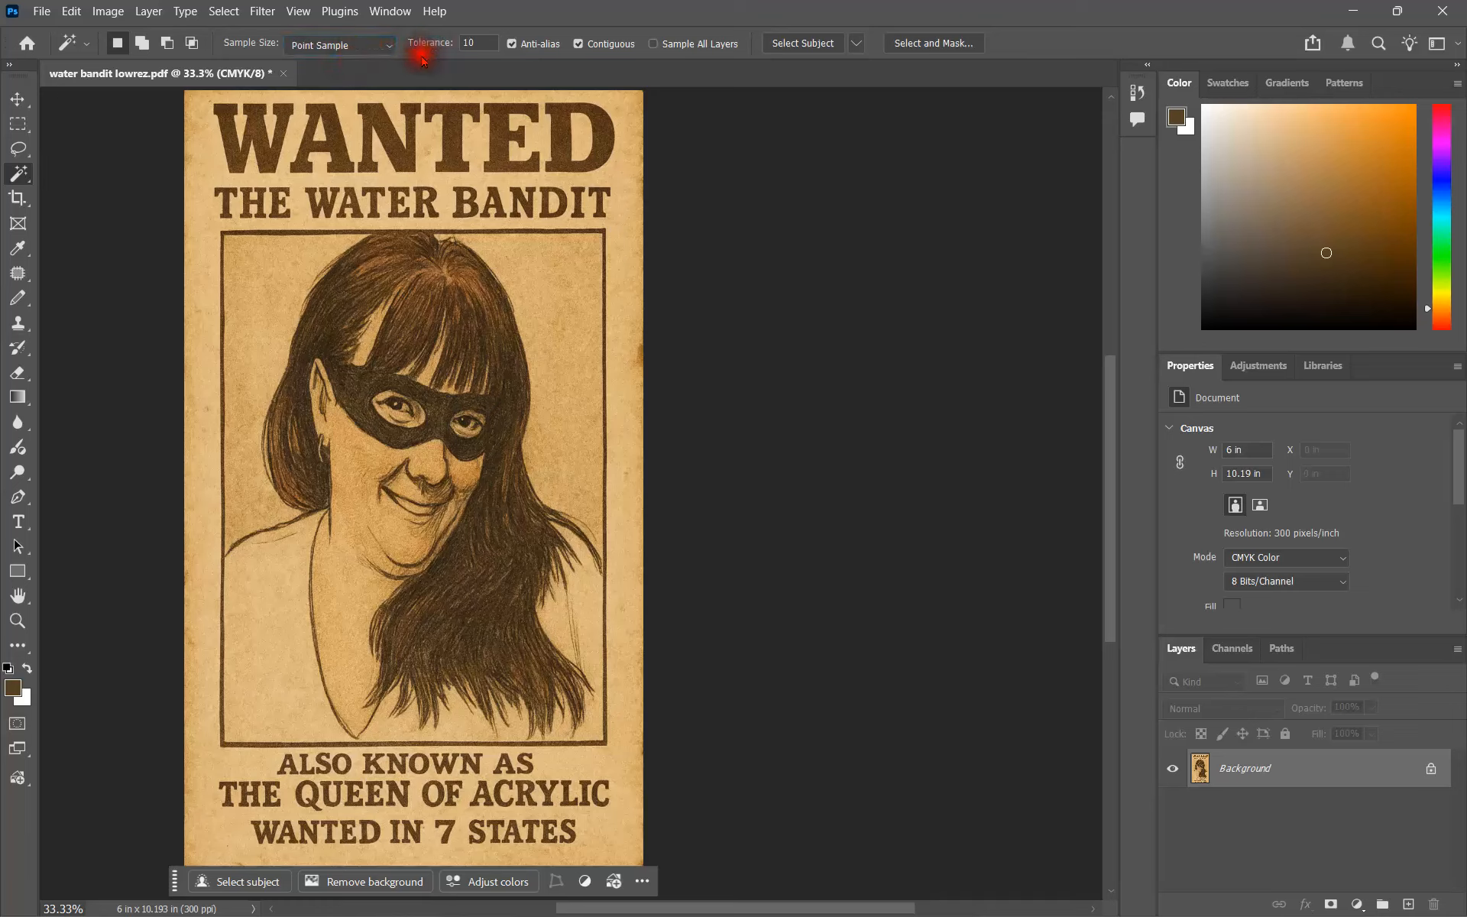
drag(474, 47, 446, 52)
click(143, 214)
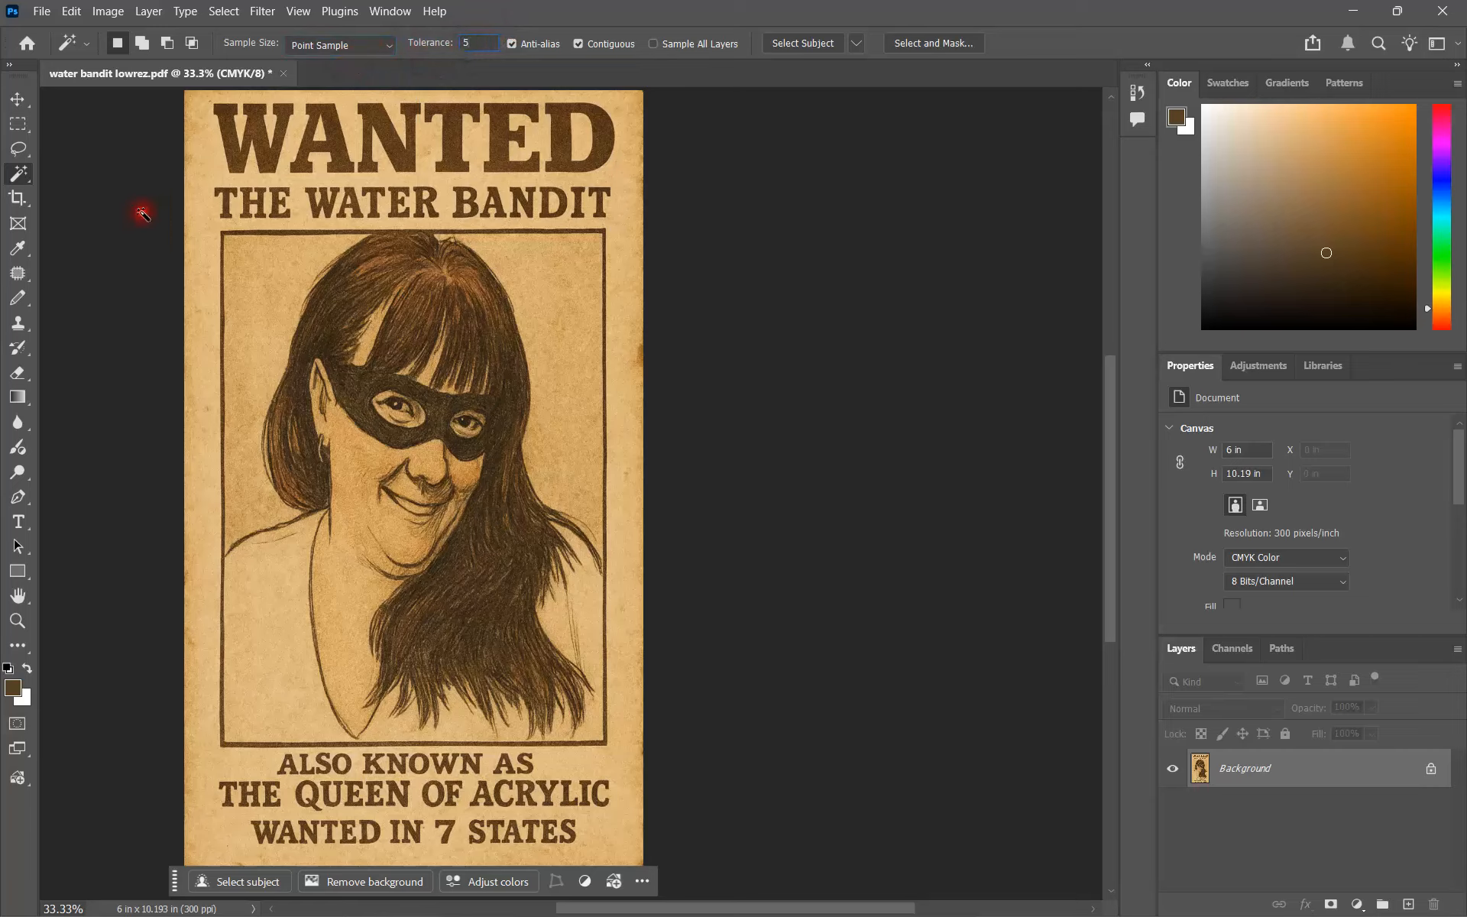
click(253, 317)
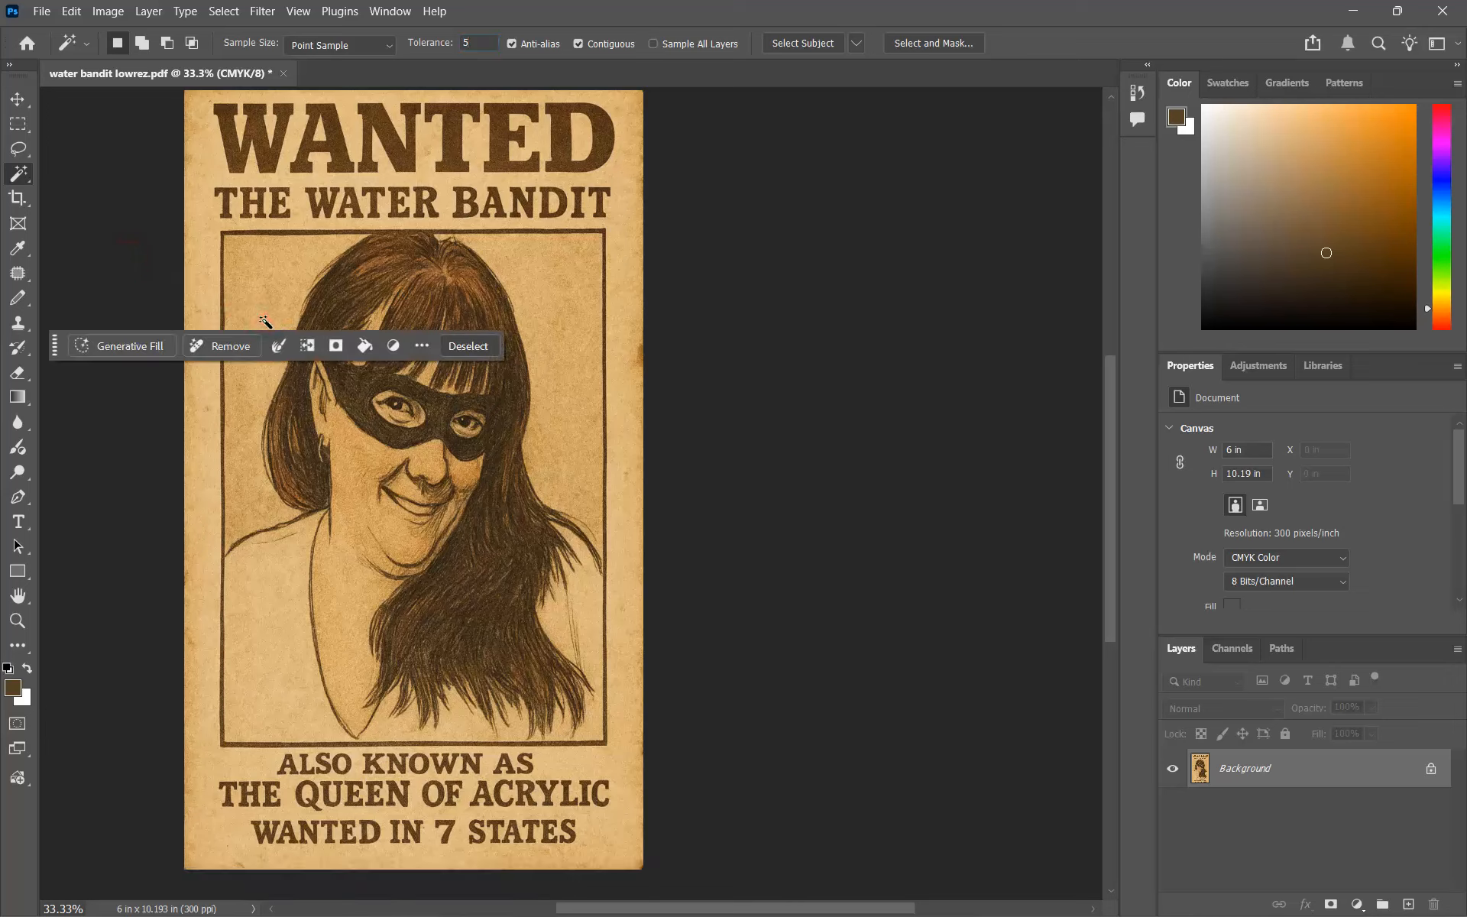
click(285, 330)
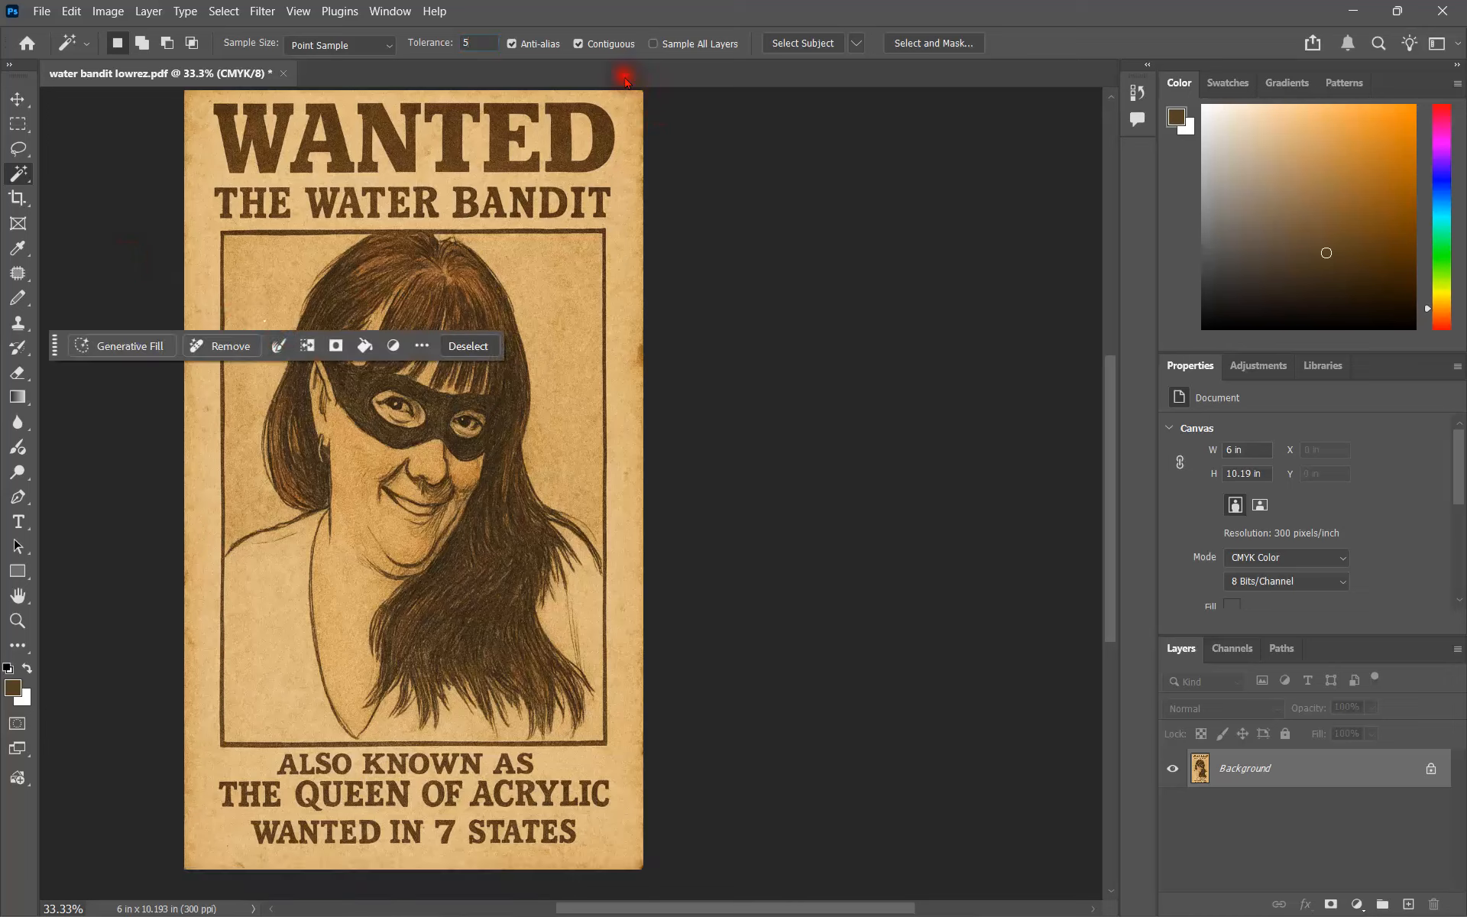
Step: Turn off Contiguous, sample the poster's background colour across the whole image, and restore Contiguous with the selection cleared
click(579, 44)
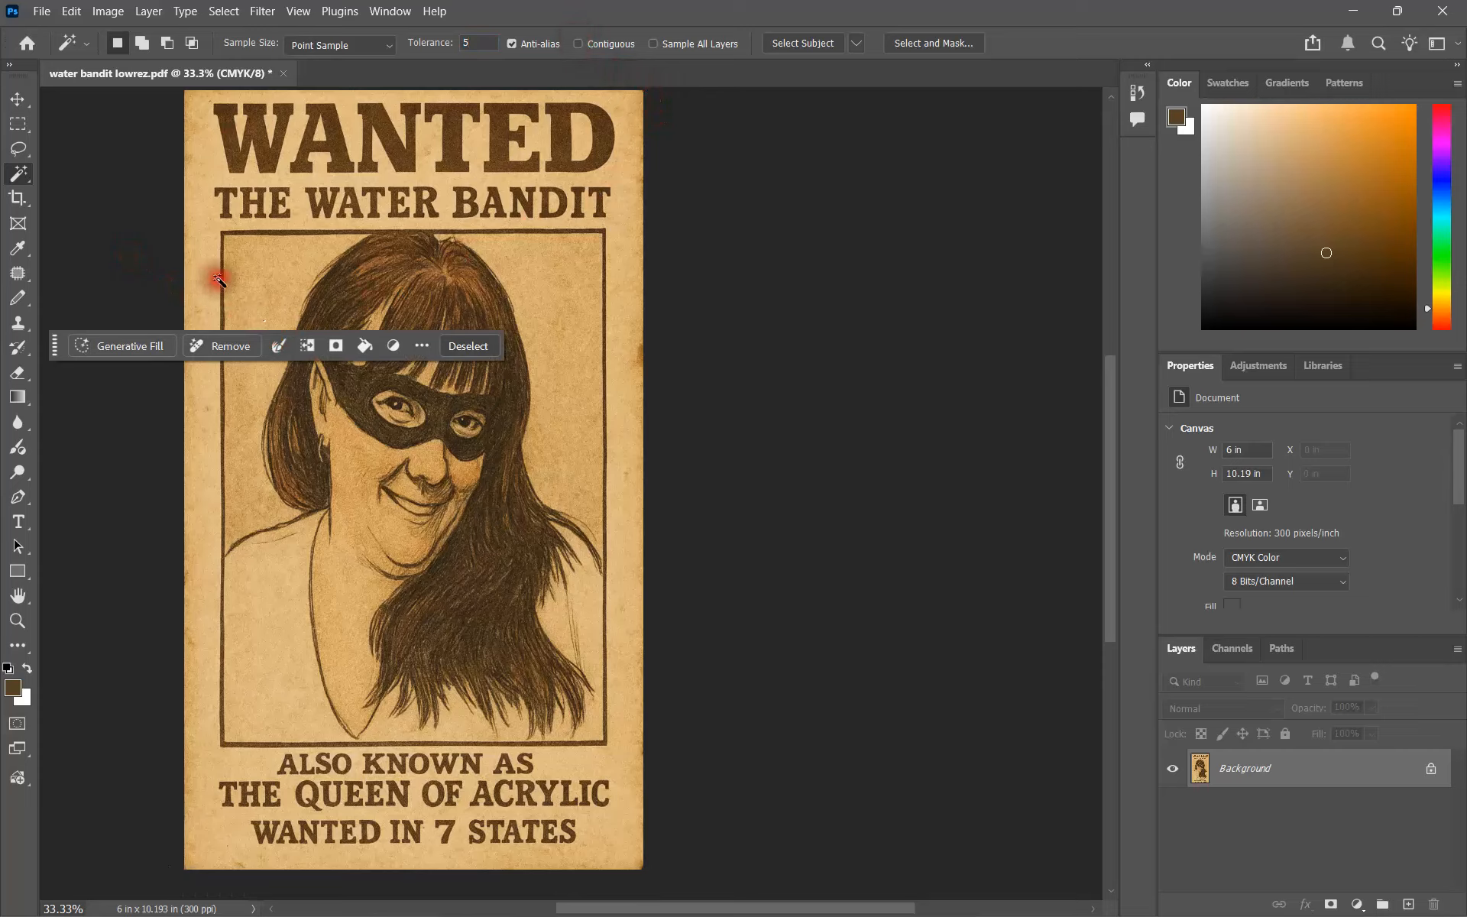
click(272, 276)
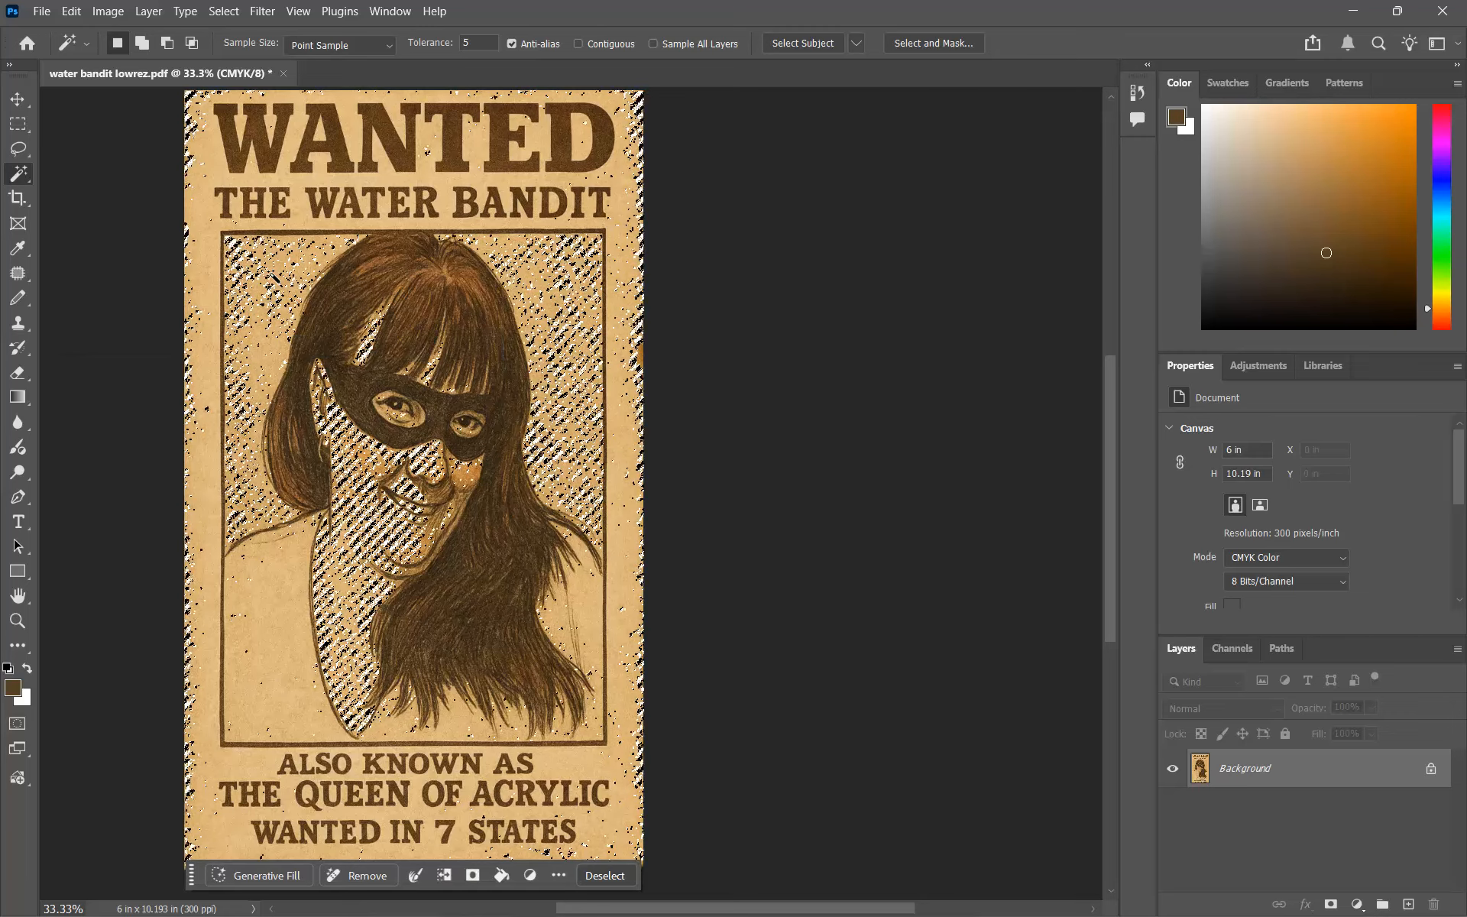
click(379, 160)
click(258, 300)
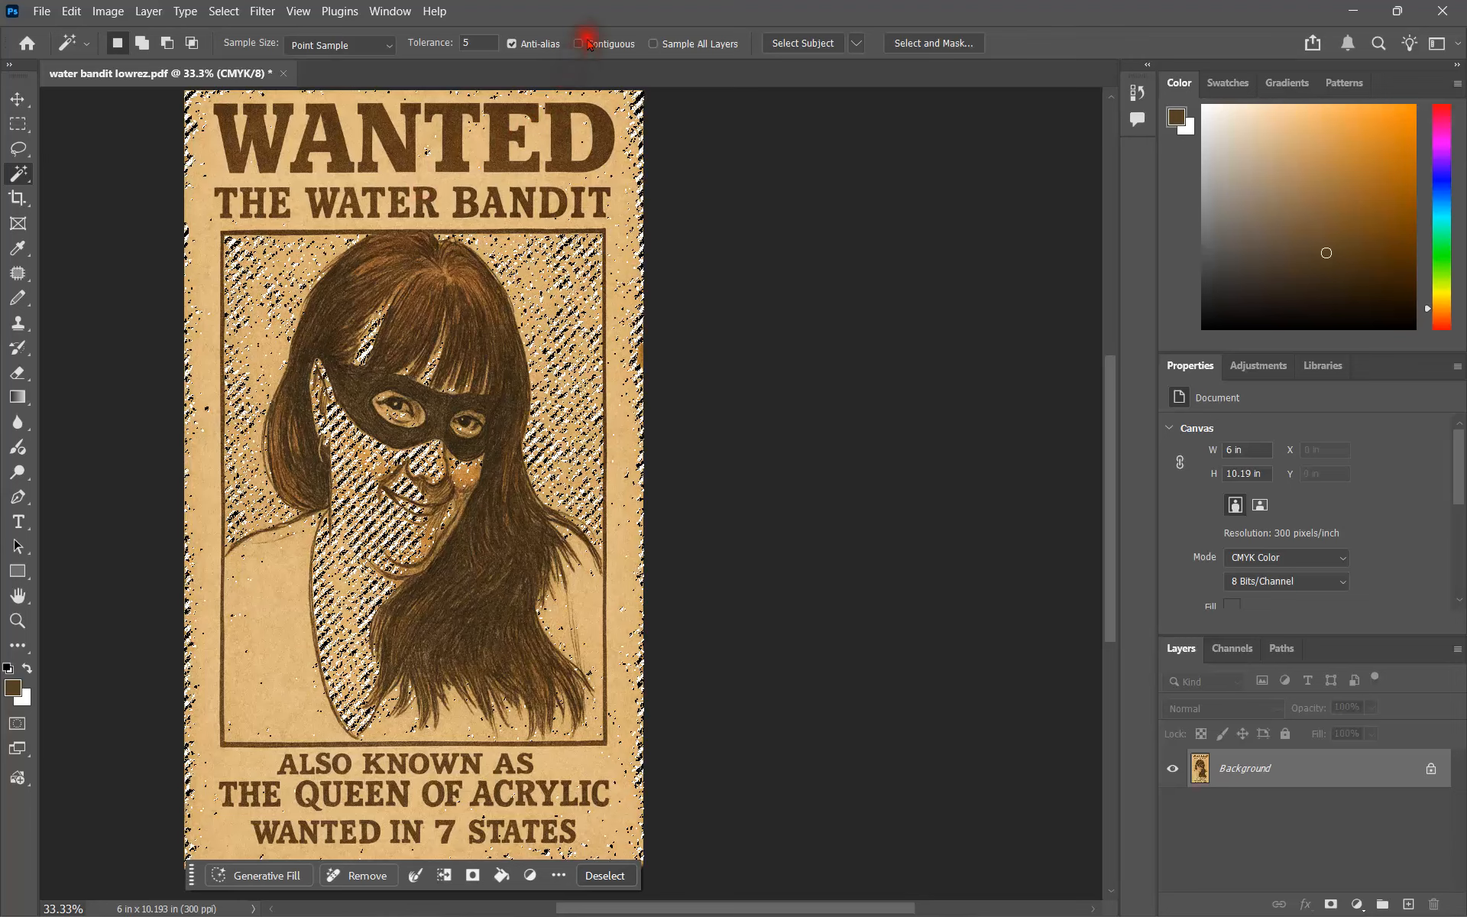
click(103, 250)
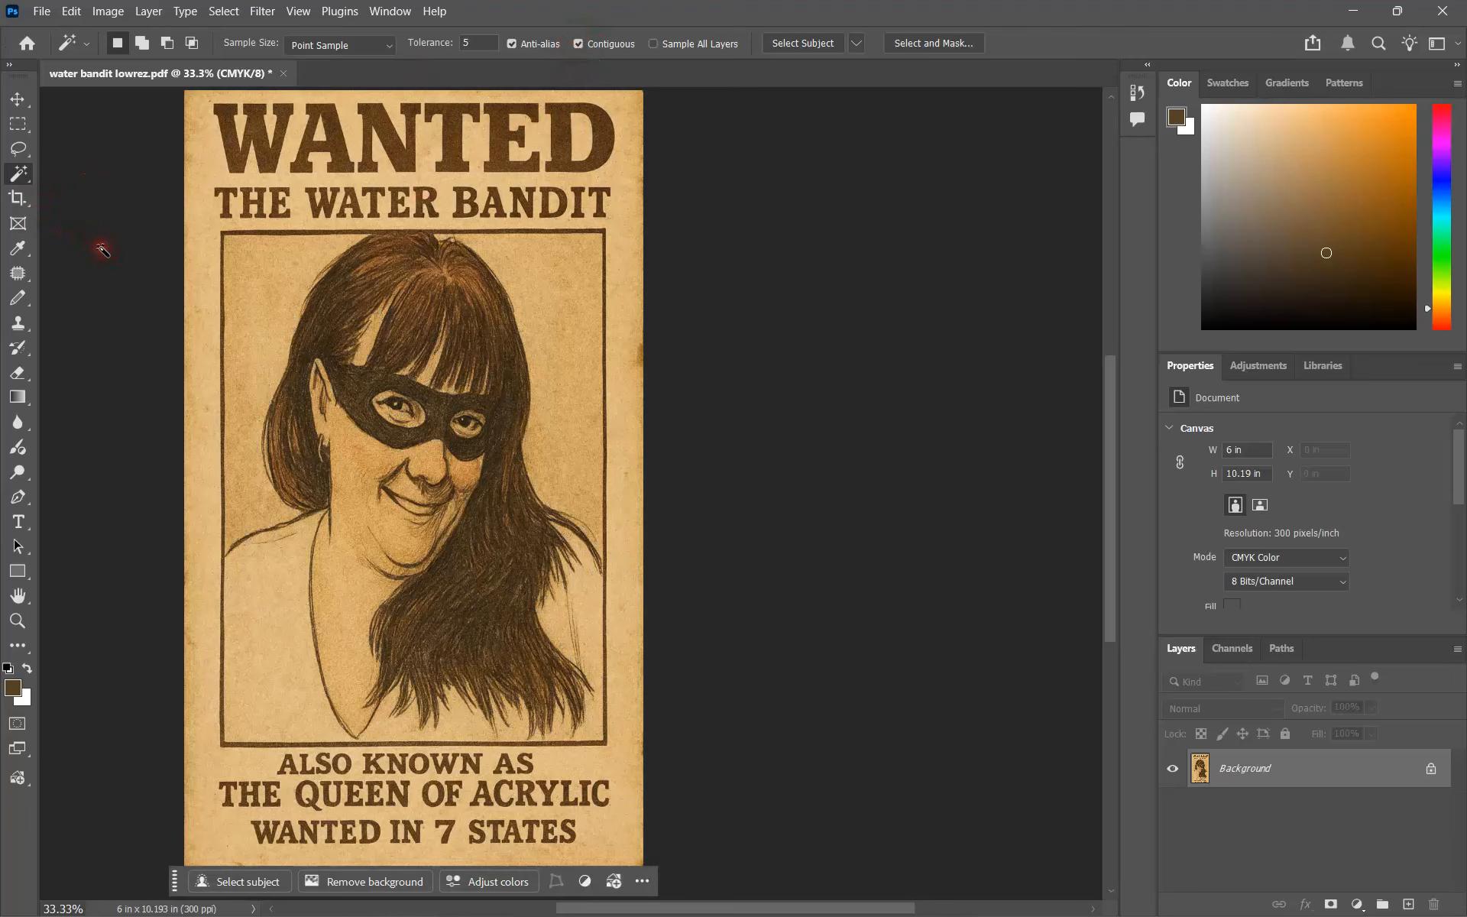
Step: Set the sample size to 31 by 31 Average and tolerance to 25, and select the background areas on both sides of the portrait
click(389, 47)
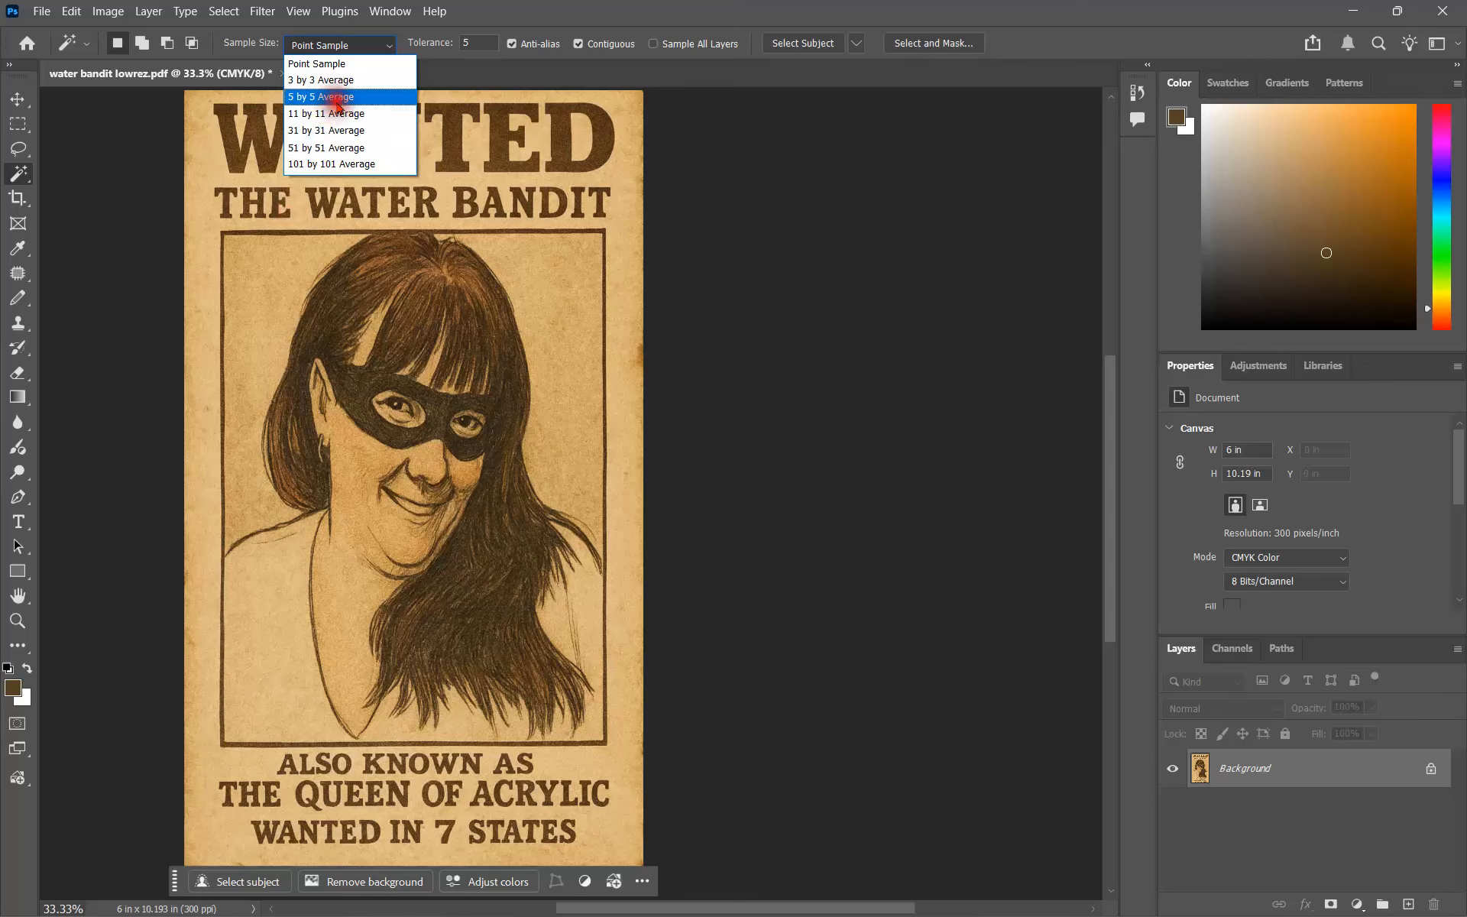
click(327, 134)
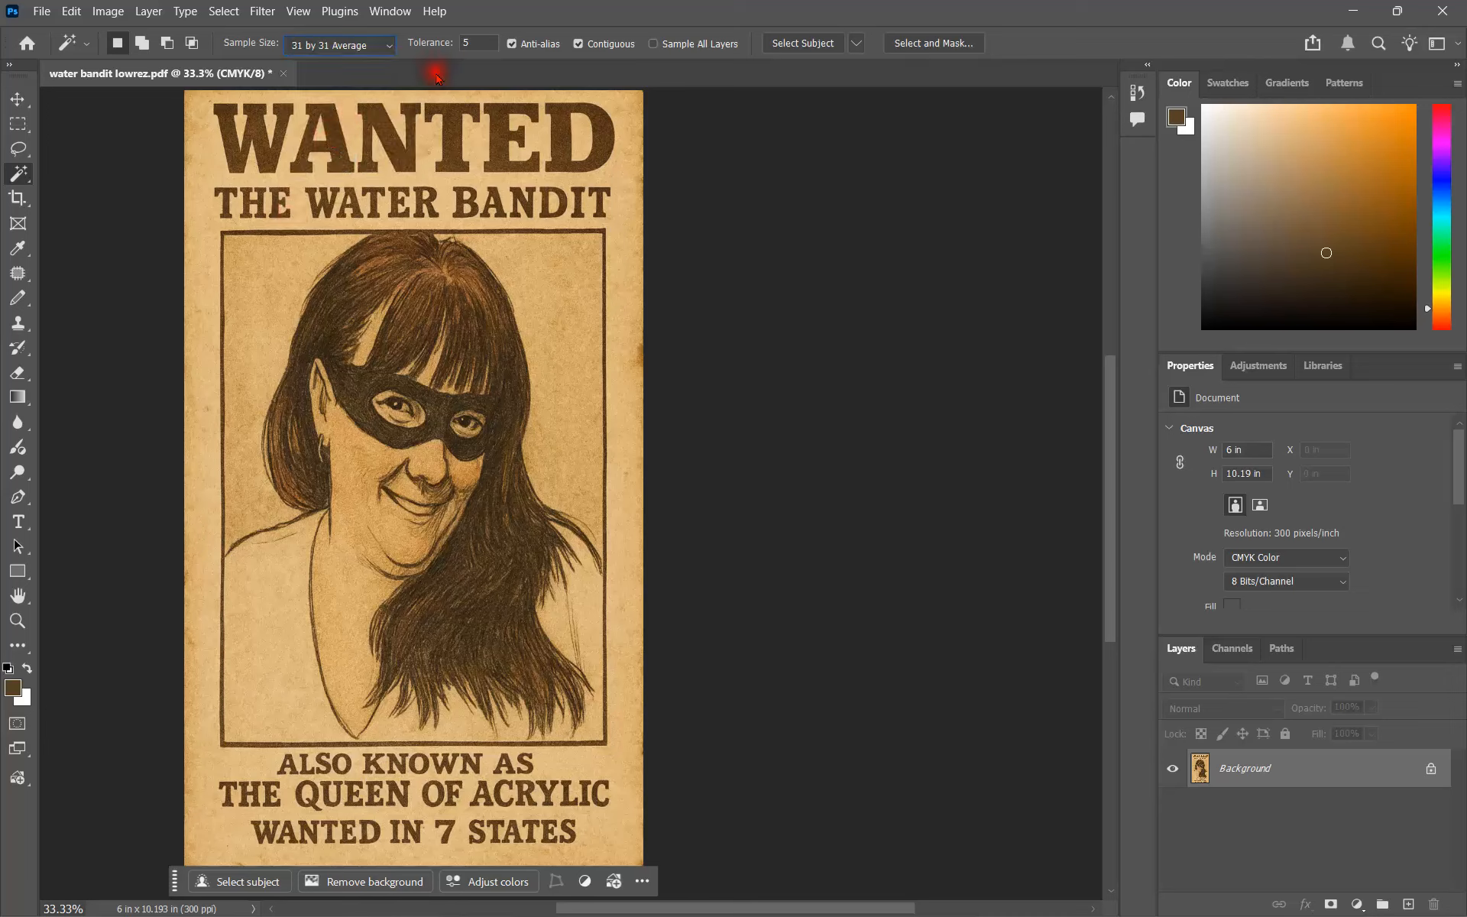
drag(479, 40, 449, 45)
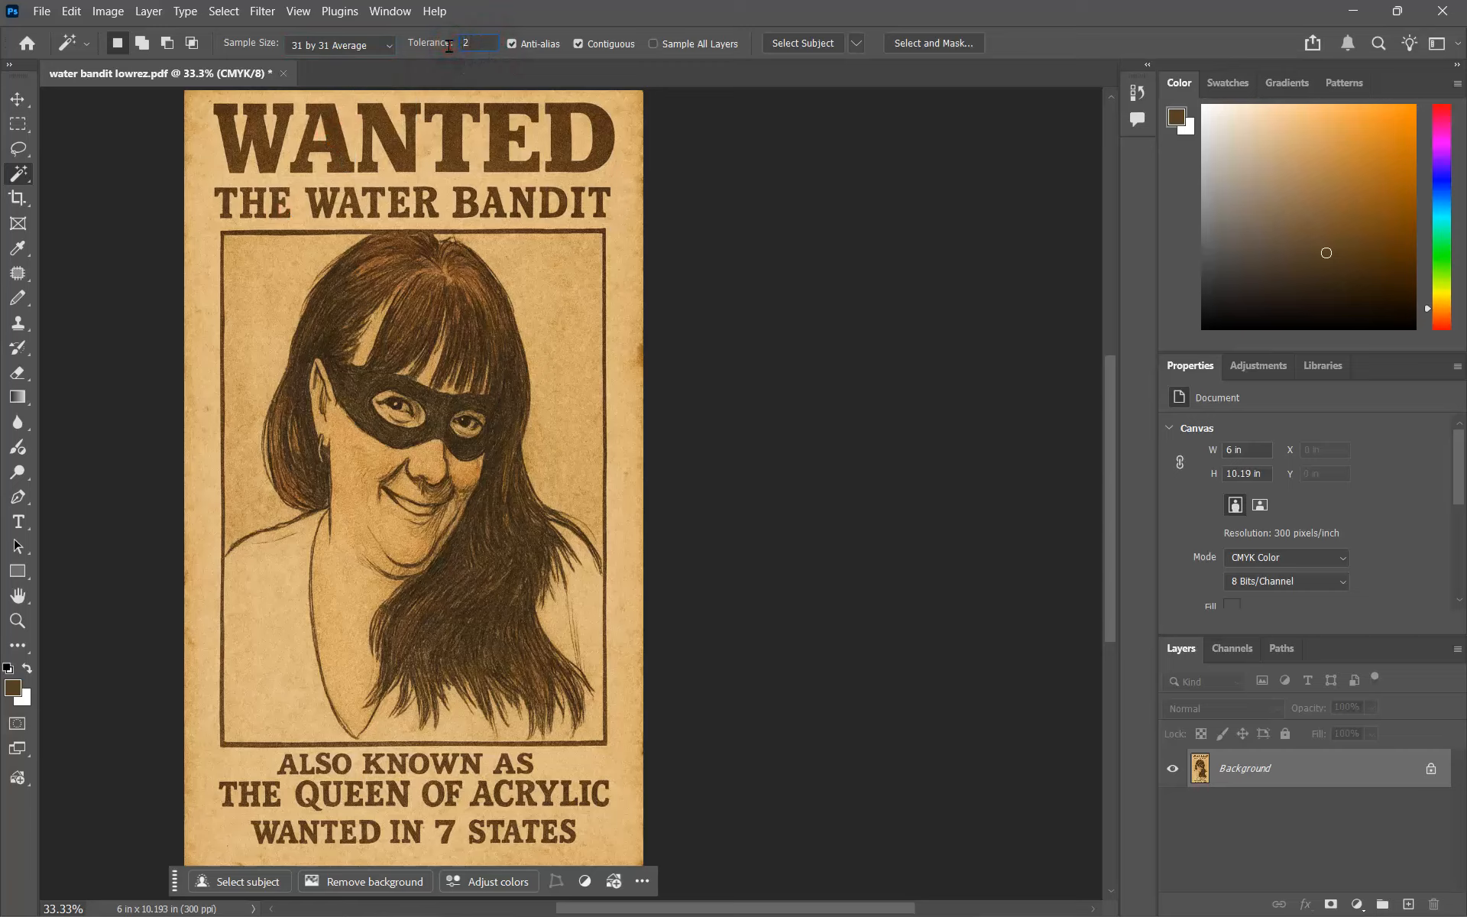
click(279, 258)
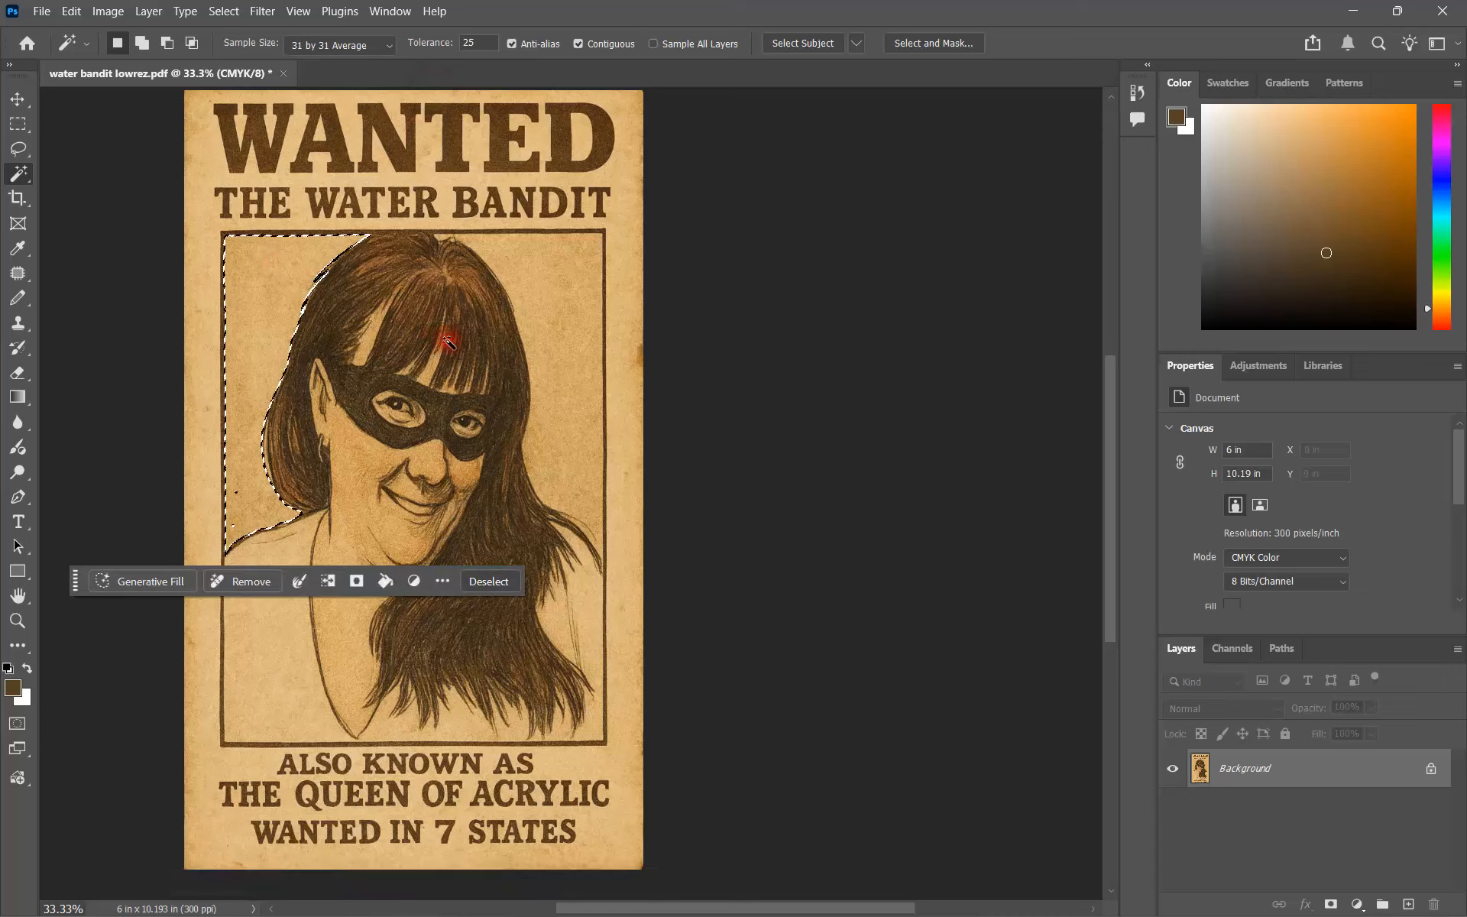
shift+click(560, 355)
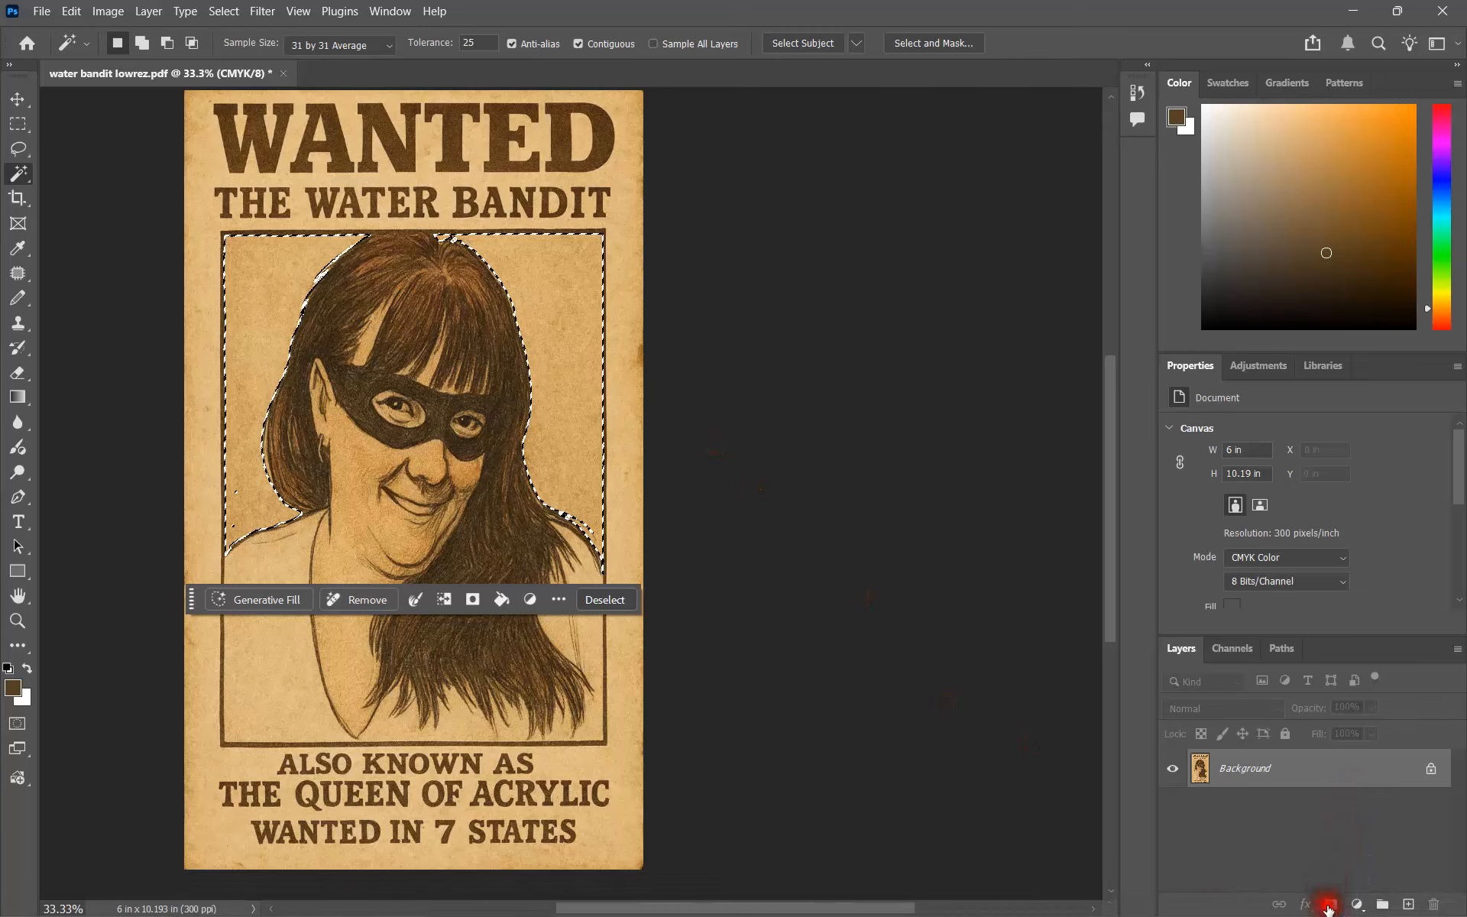
Step: Try an inverted layer mask hiding the selected background, undo it, try a standard mask revealing only the selection, and undo that too
click(1331, 905)
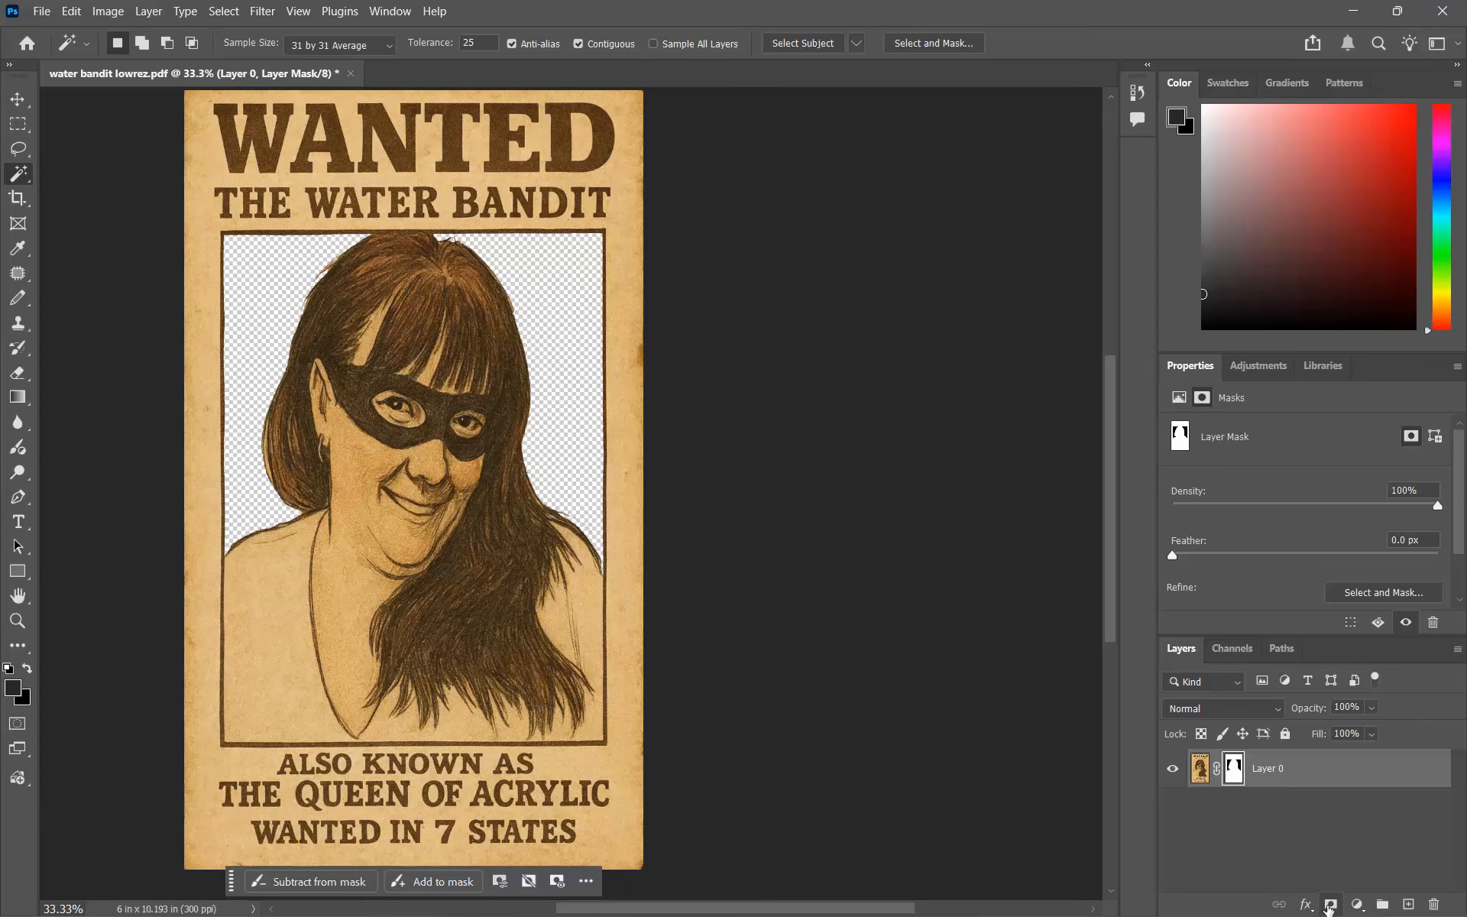
key(ctrl+z)
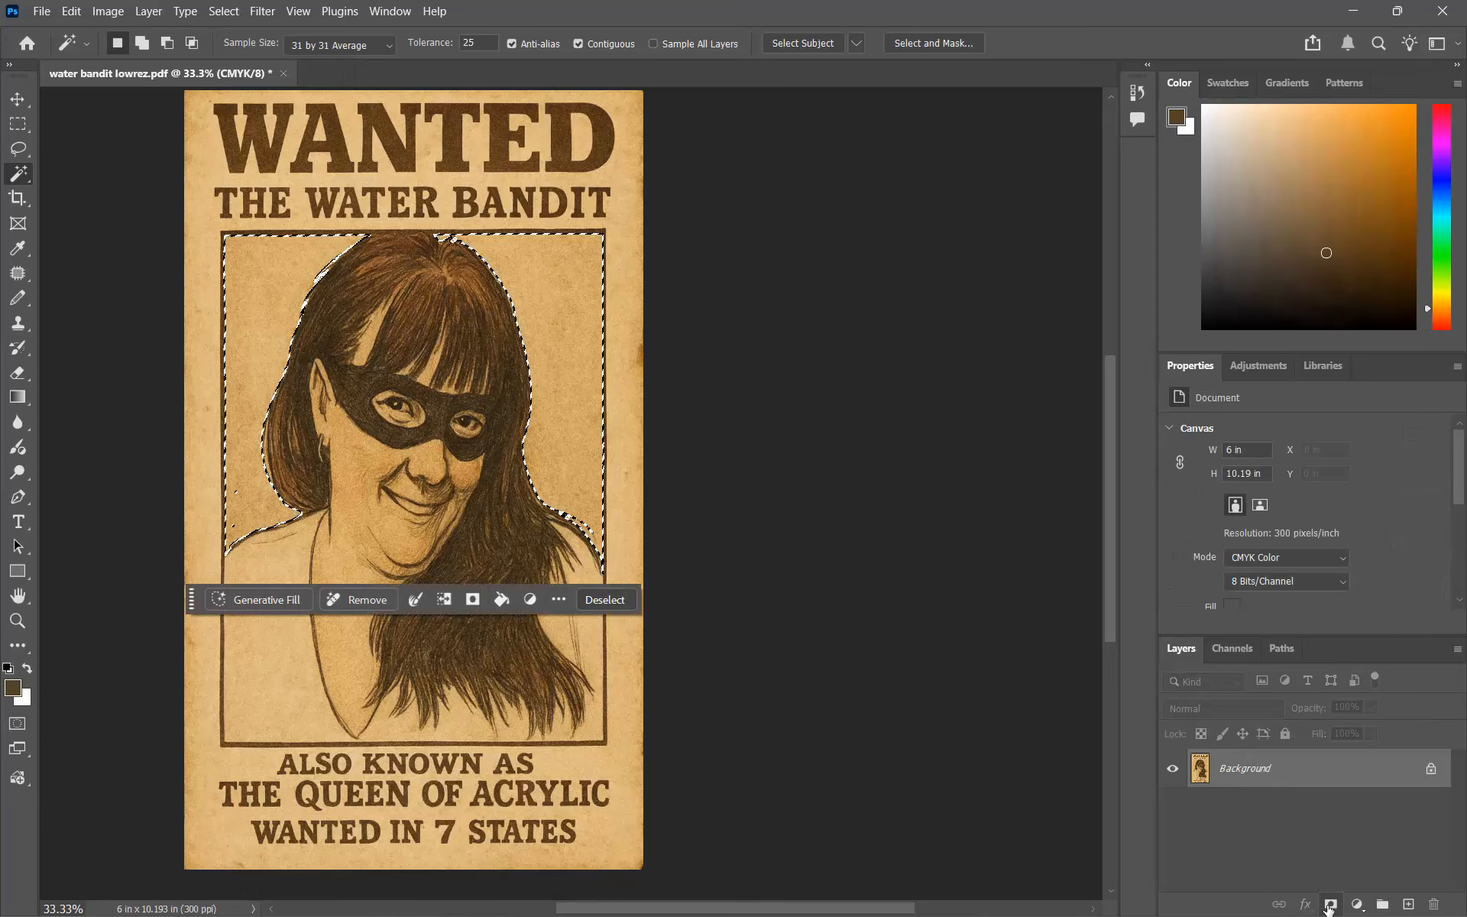
click(1331, 905)
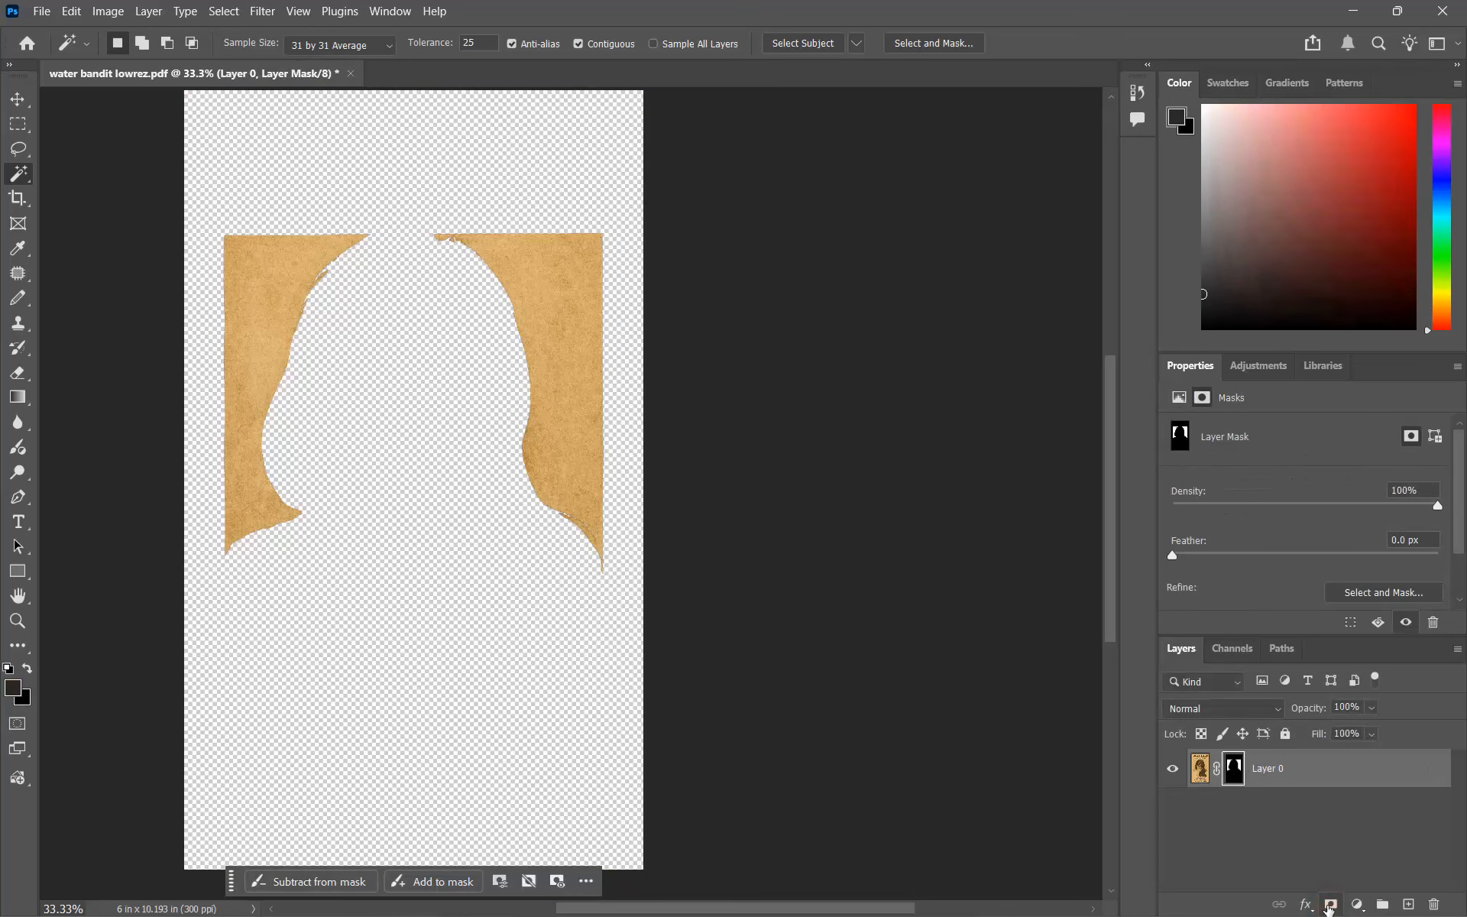
key(ctrl+z)
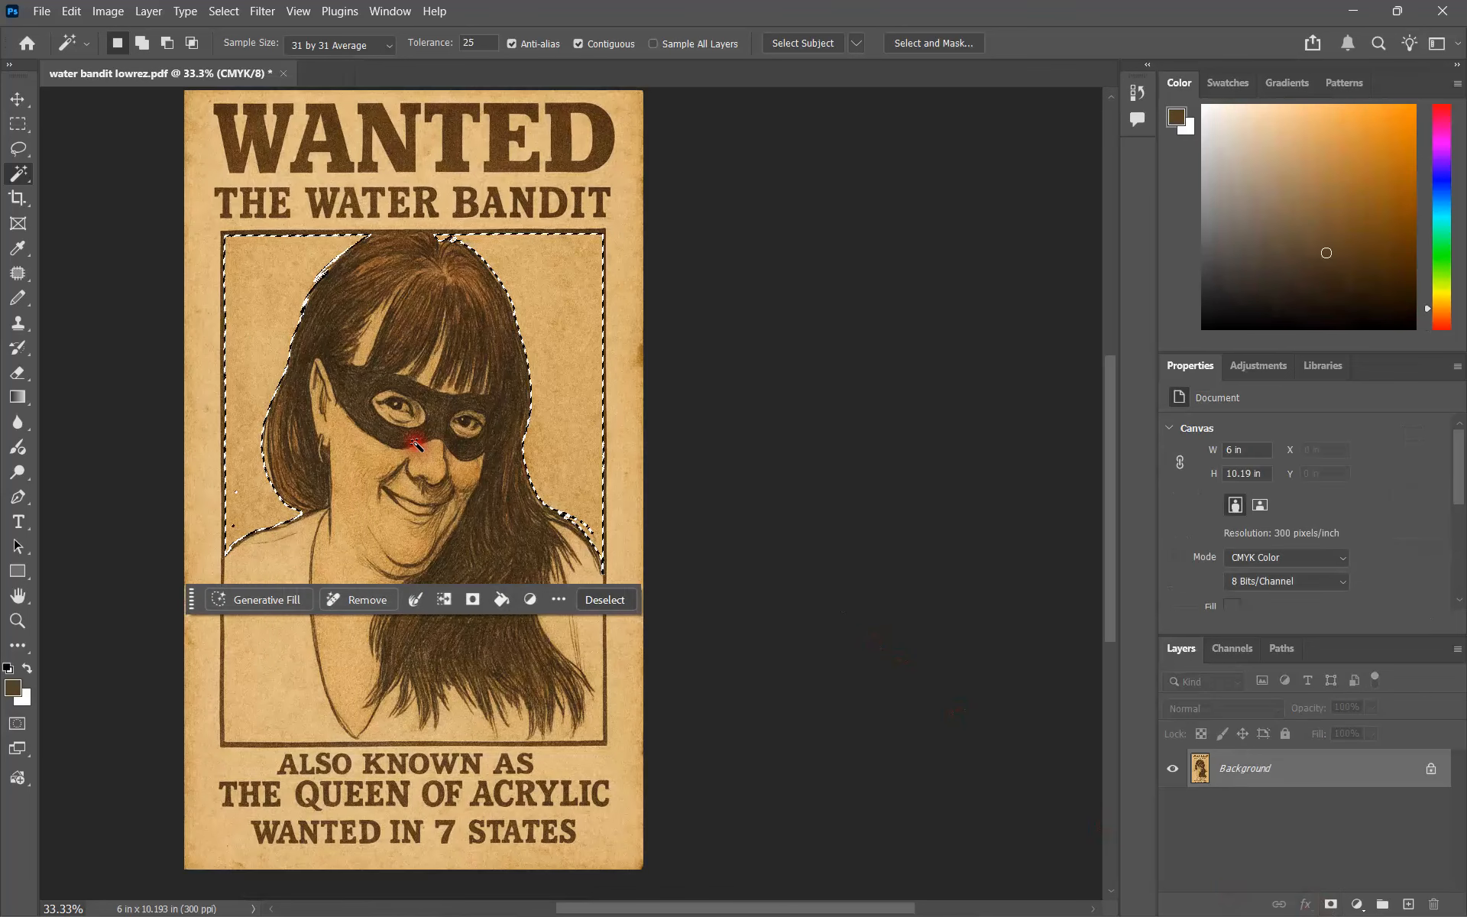
Step: Clear the background selection and select all the letters of the WANTED headline together
click(115, 394)
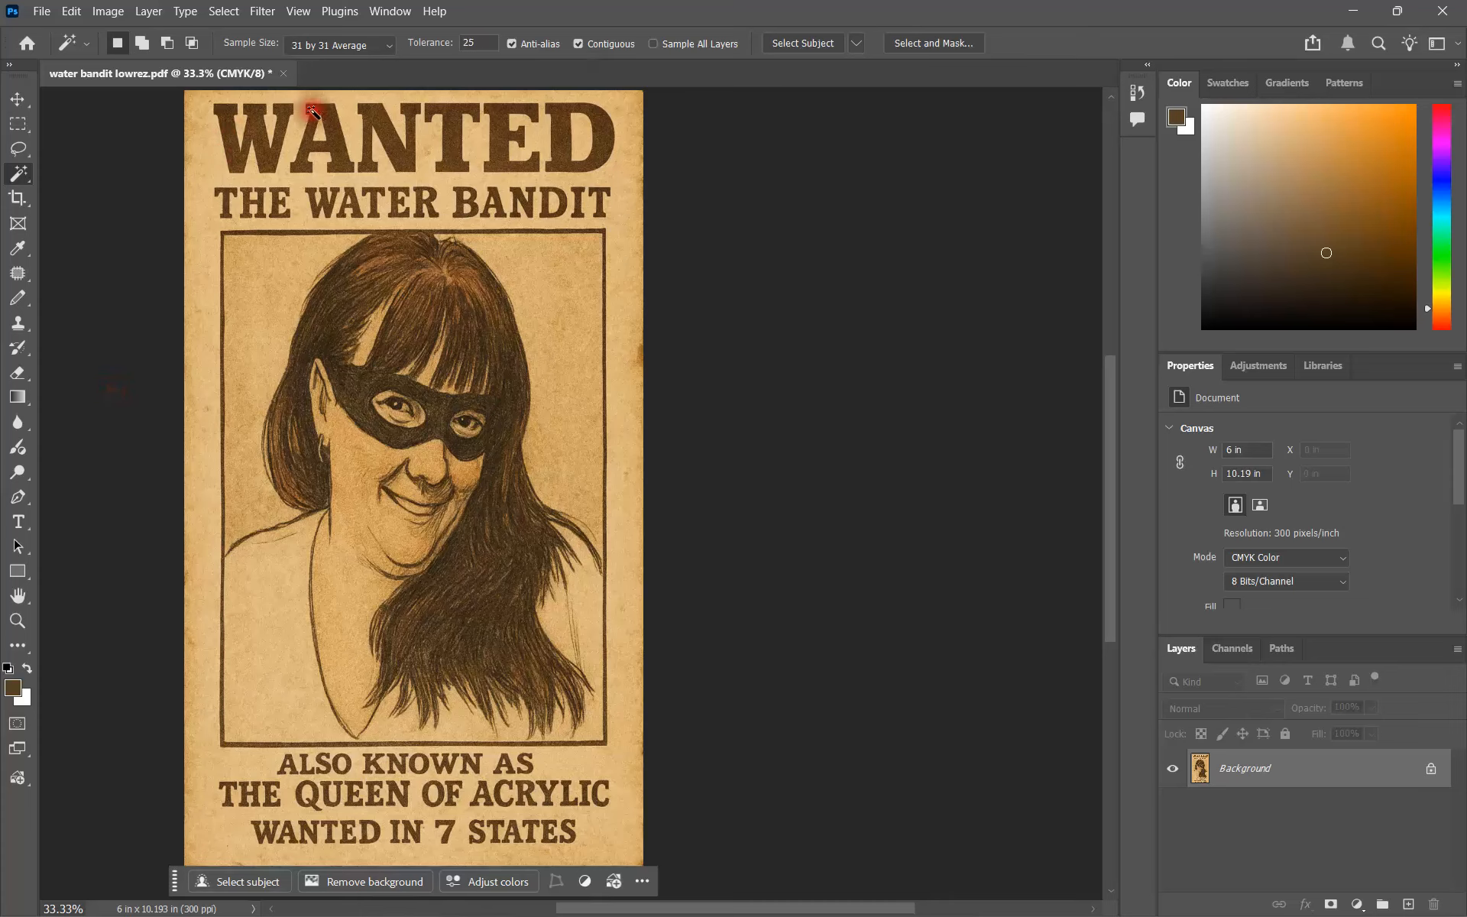
click(226, 135)
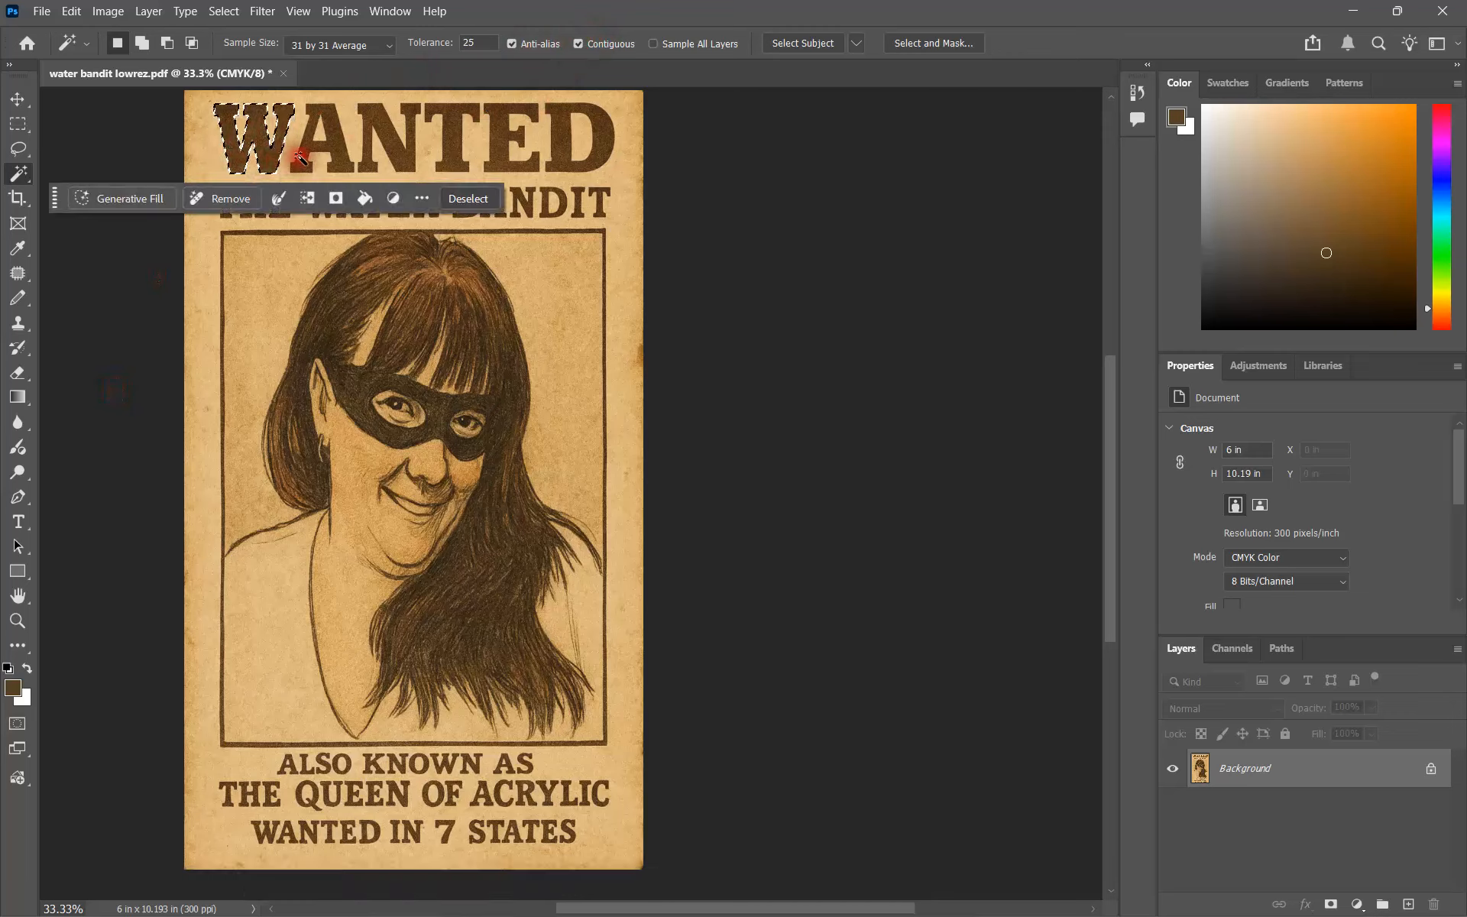
shift+click(338, 147)
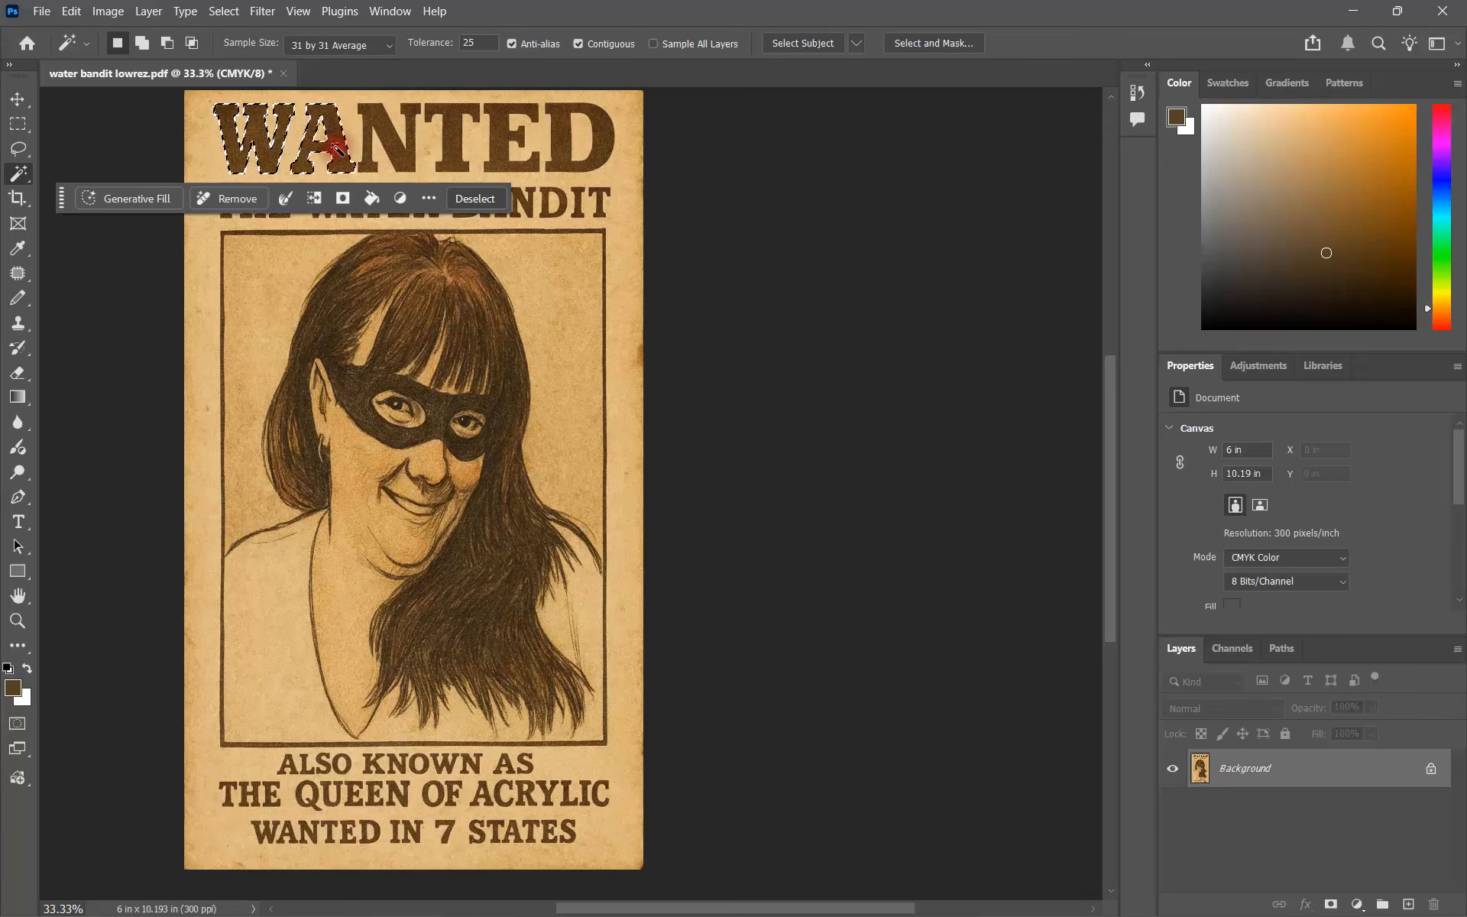
shift+click(395, 147)
shift+click(443, 150)
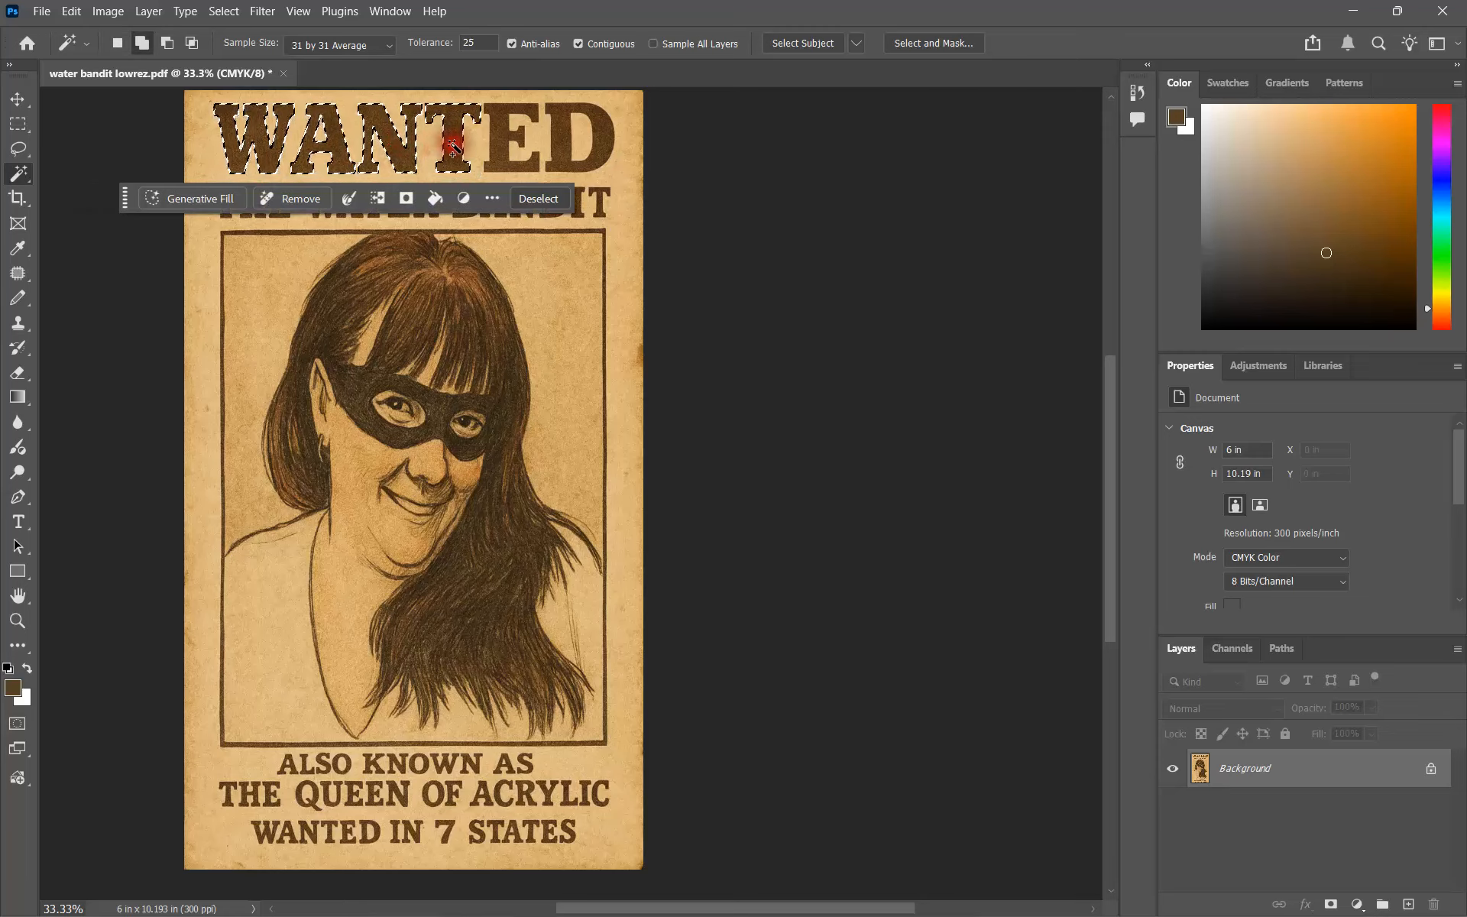
shift+click(496, 145)
shift+click(566, 145)
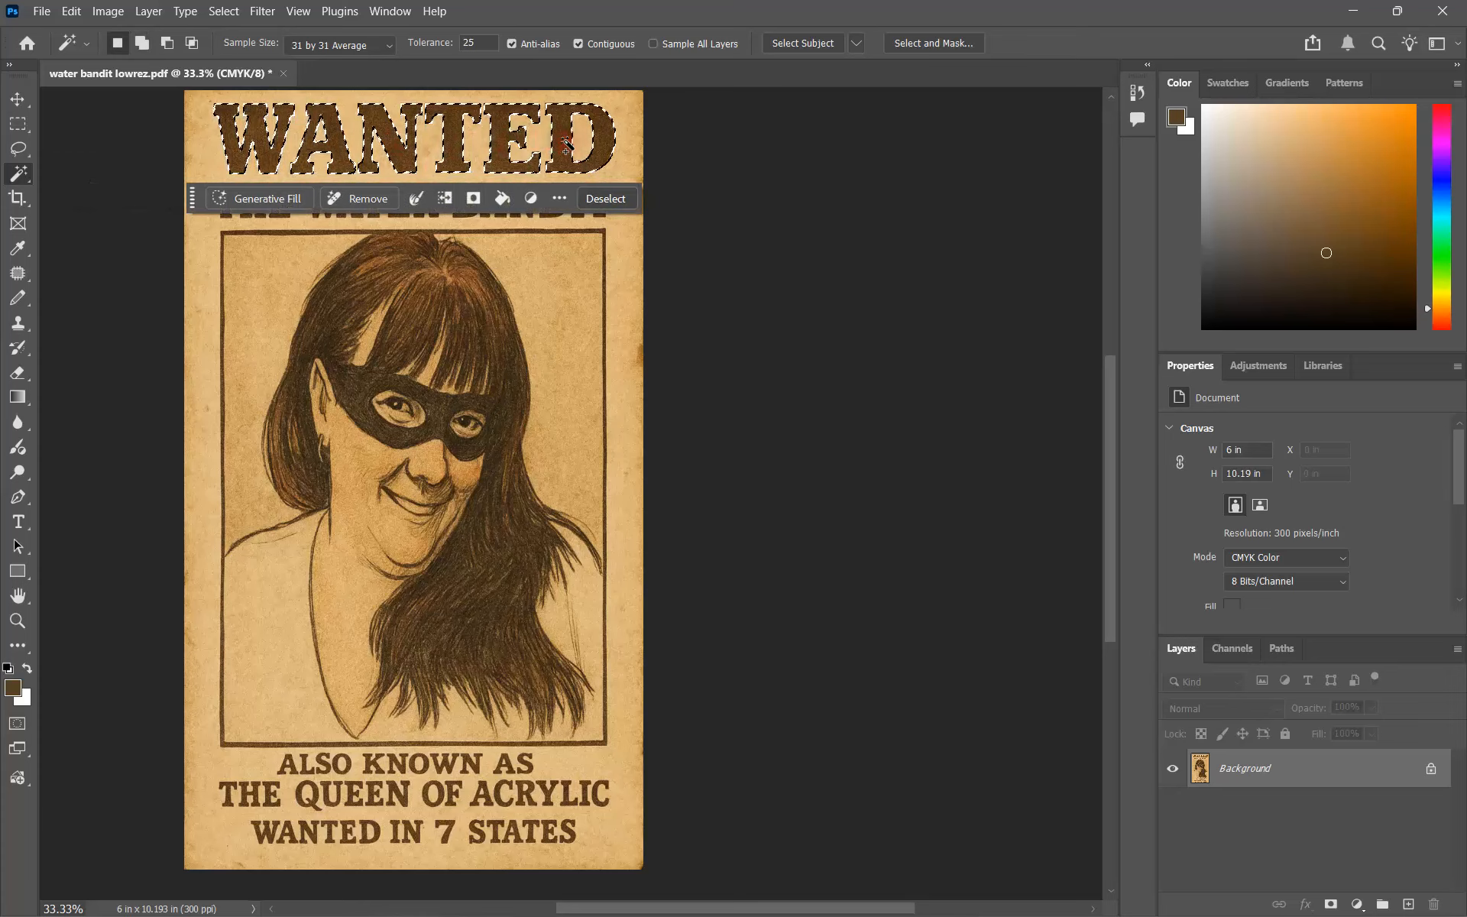
Step: Try a Hue/Saturation adjustment on the selected headline with hue +90, saturation -2 and lightness +12, and cancel it
click(104, 12)
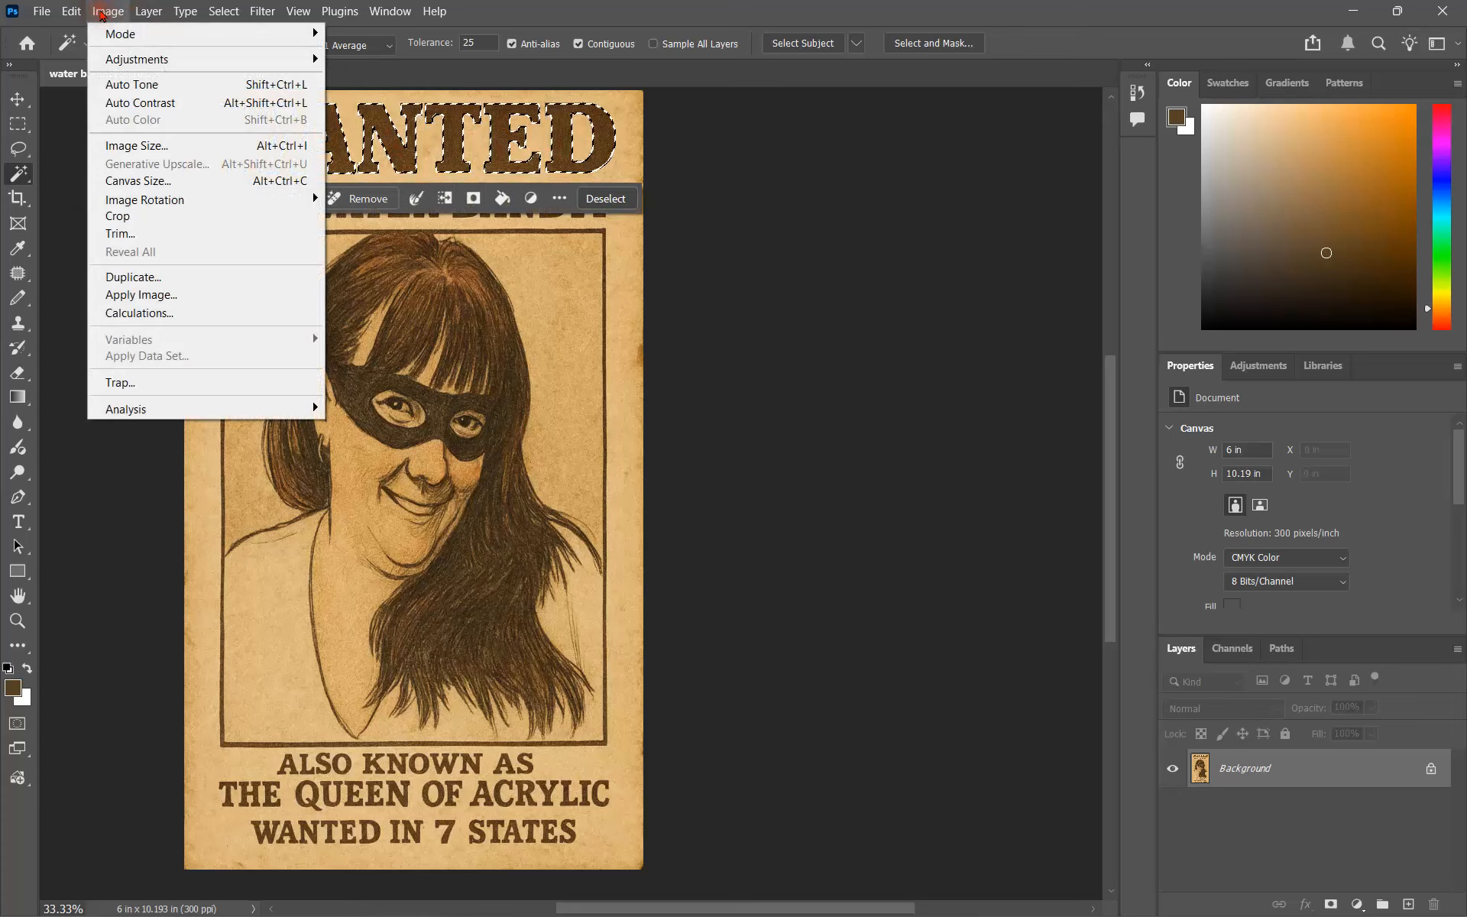
mouse_move(273, 61)
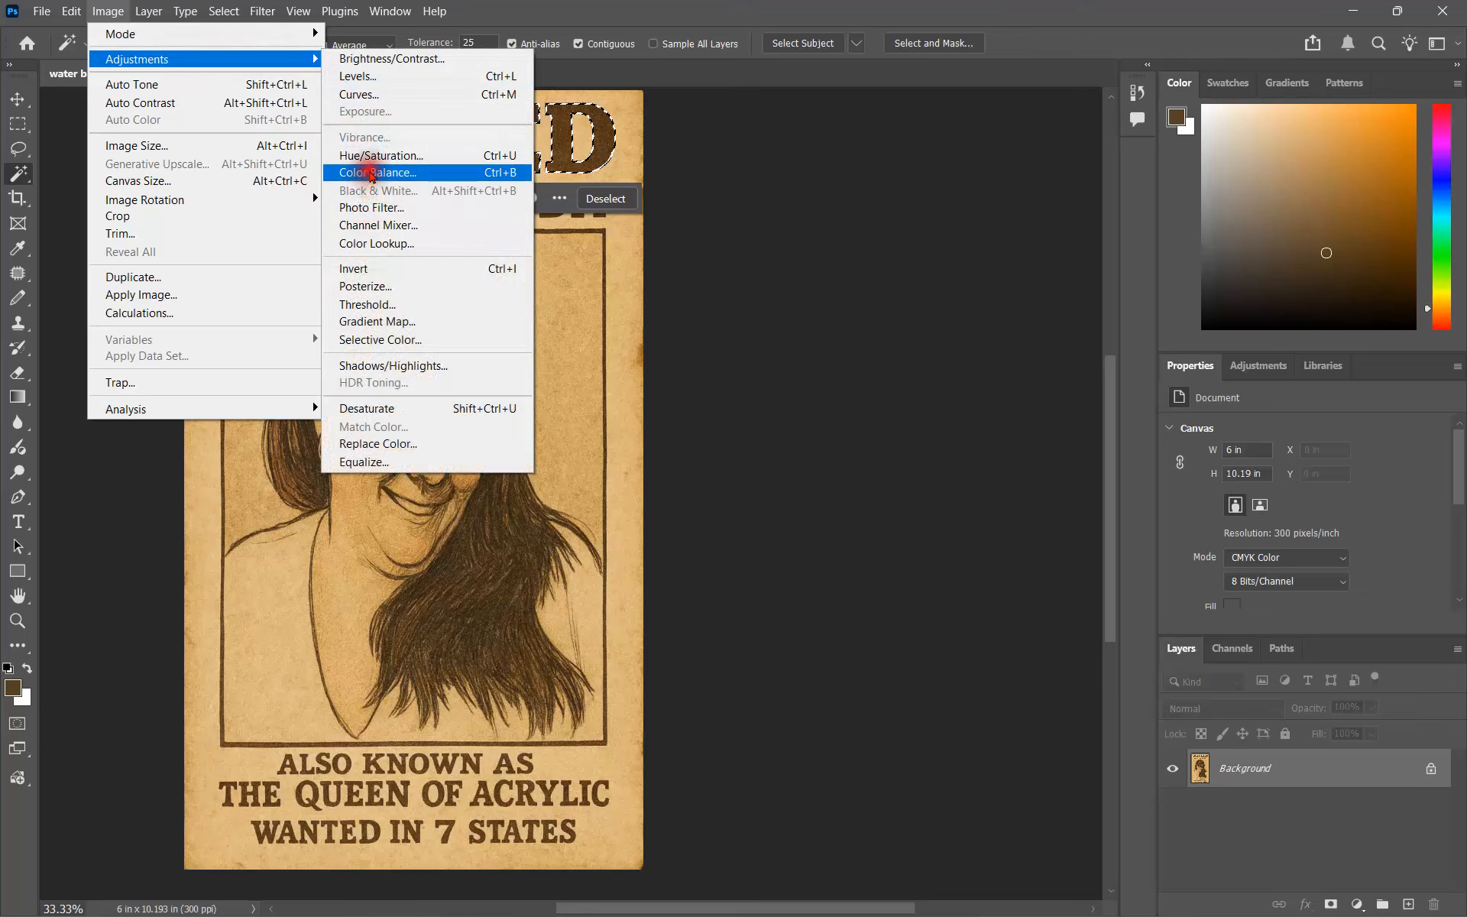
click(373, 157)
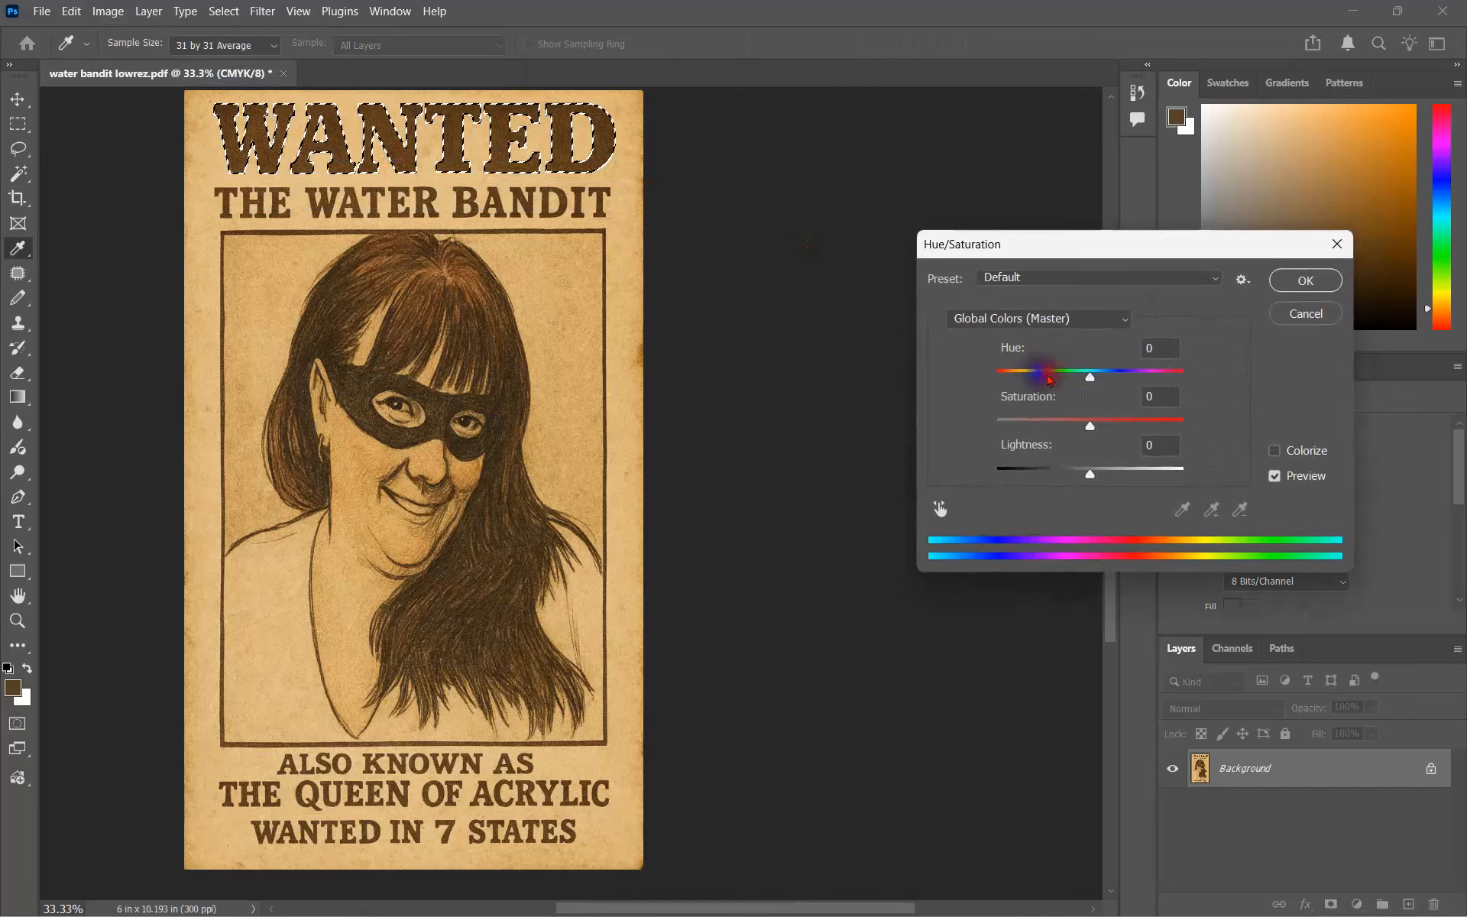
drag(1090, 380, 1043, 372)
drag(1030, 371, 1162, 382)
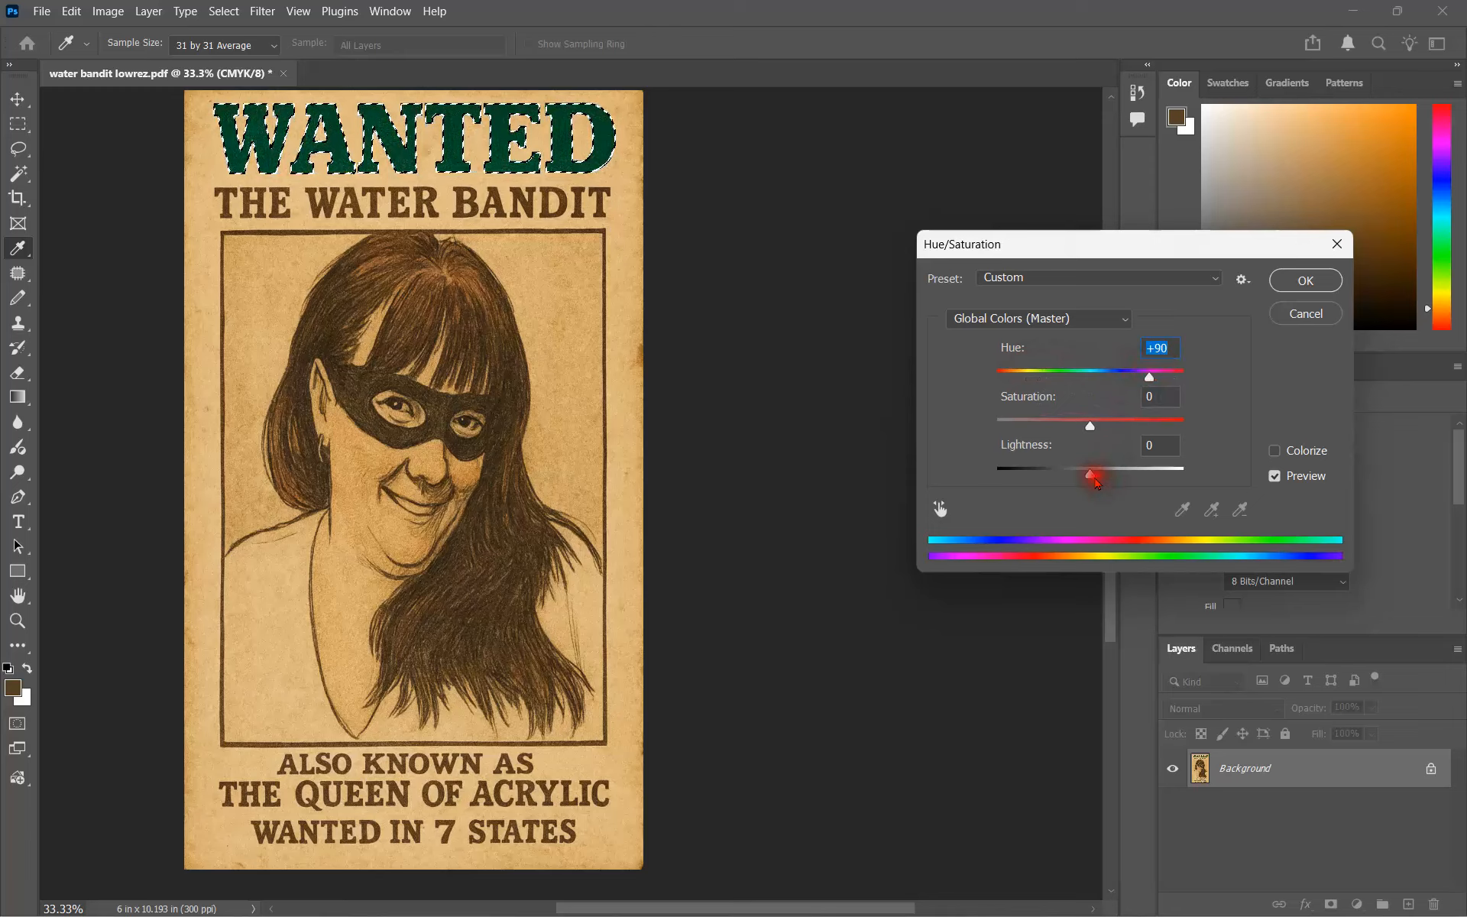
drag(1090, 474, 1091, 417)
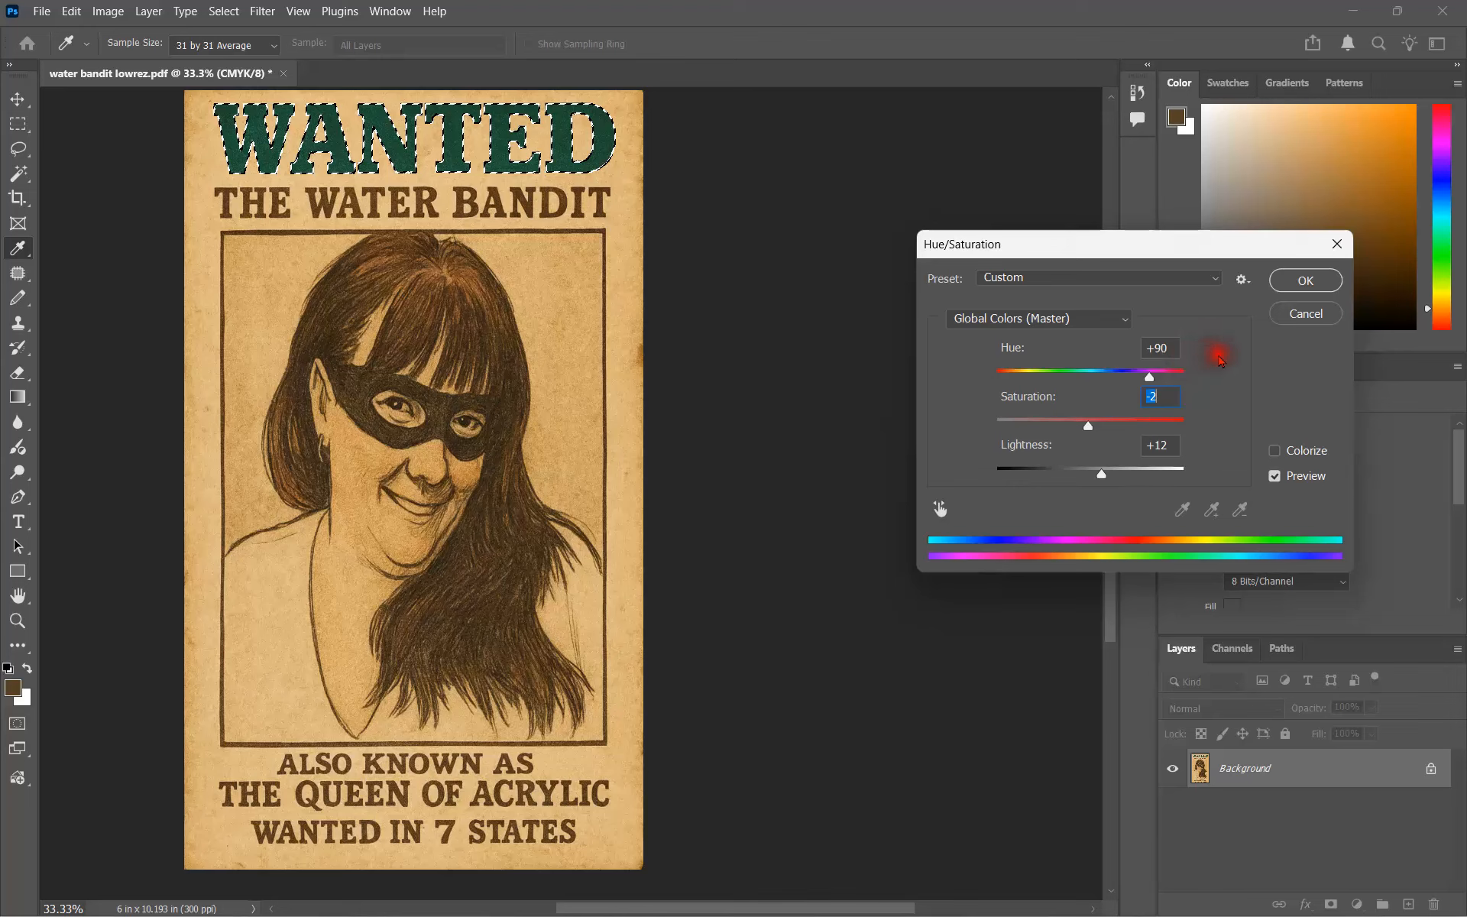
click(1292, 315)
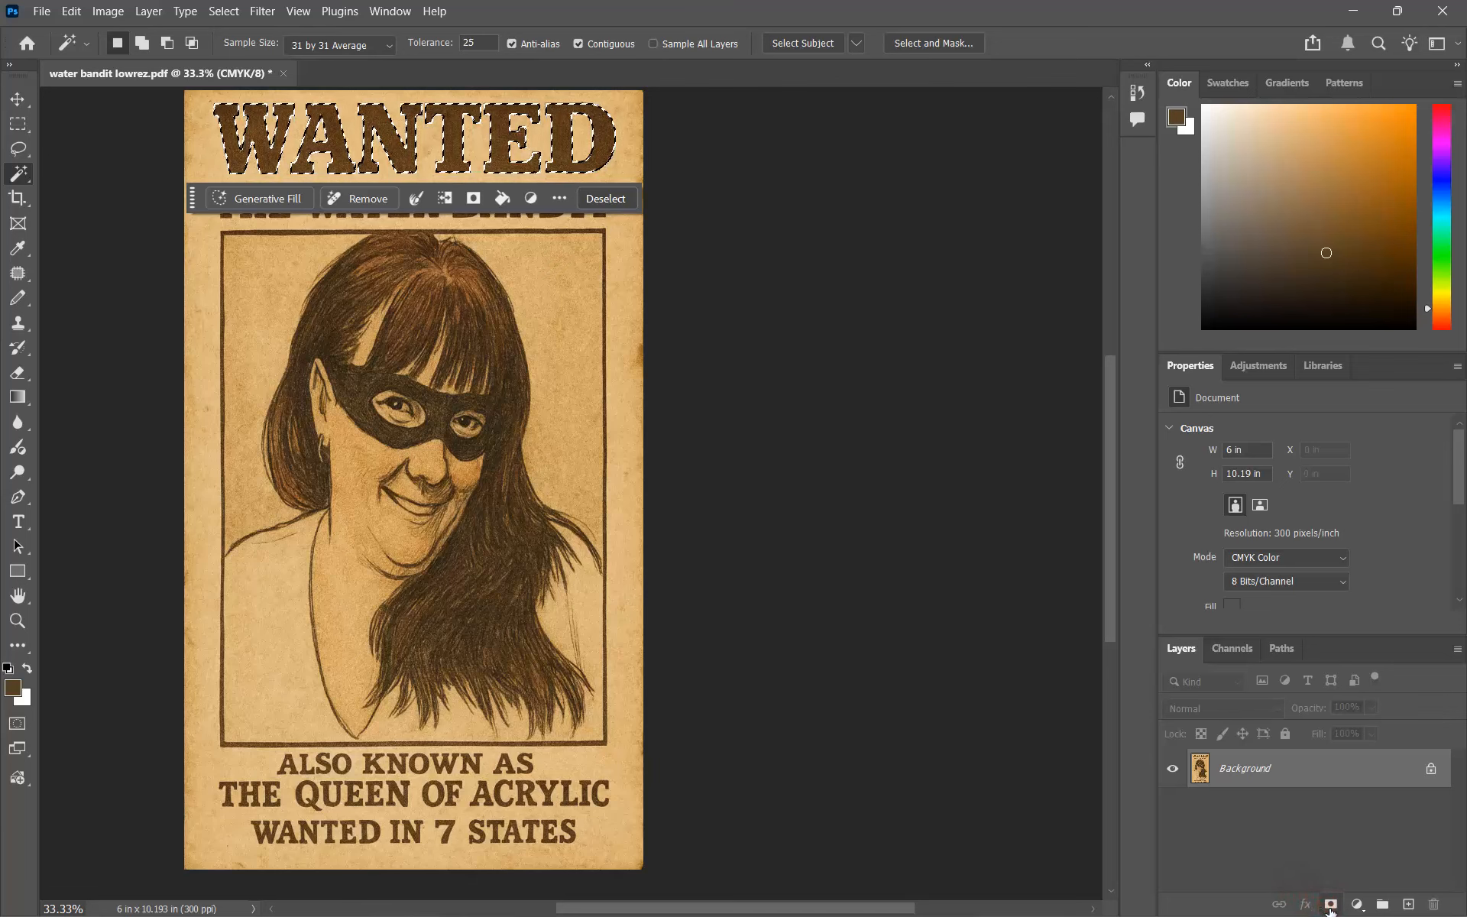
Step: Try an inverted mask hiding the headline and a standard mask revealing only it, undoing each, and clear the selection
click(1331, 907)
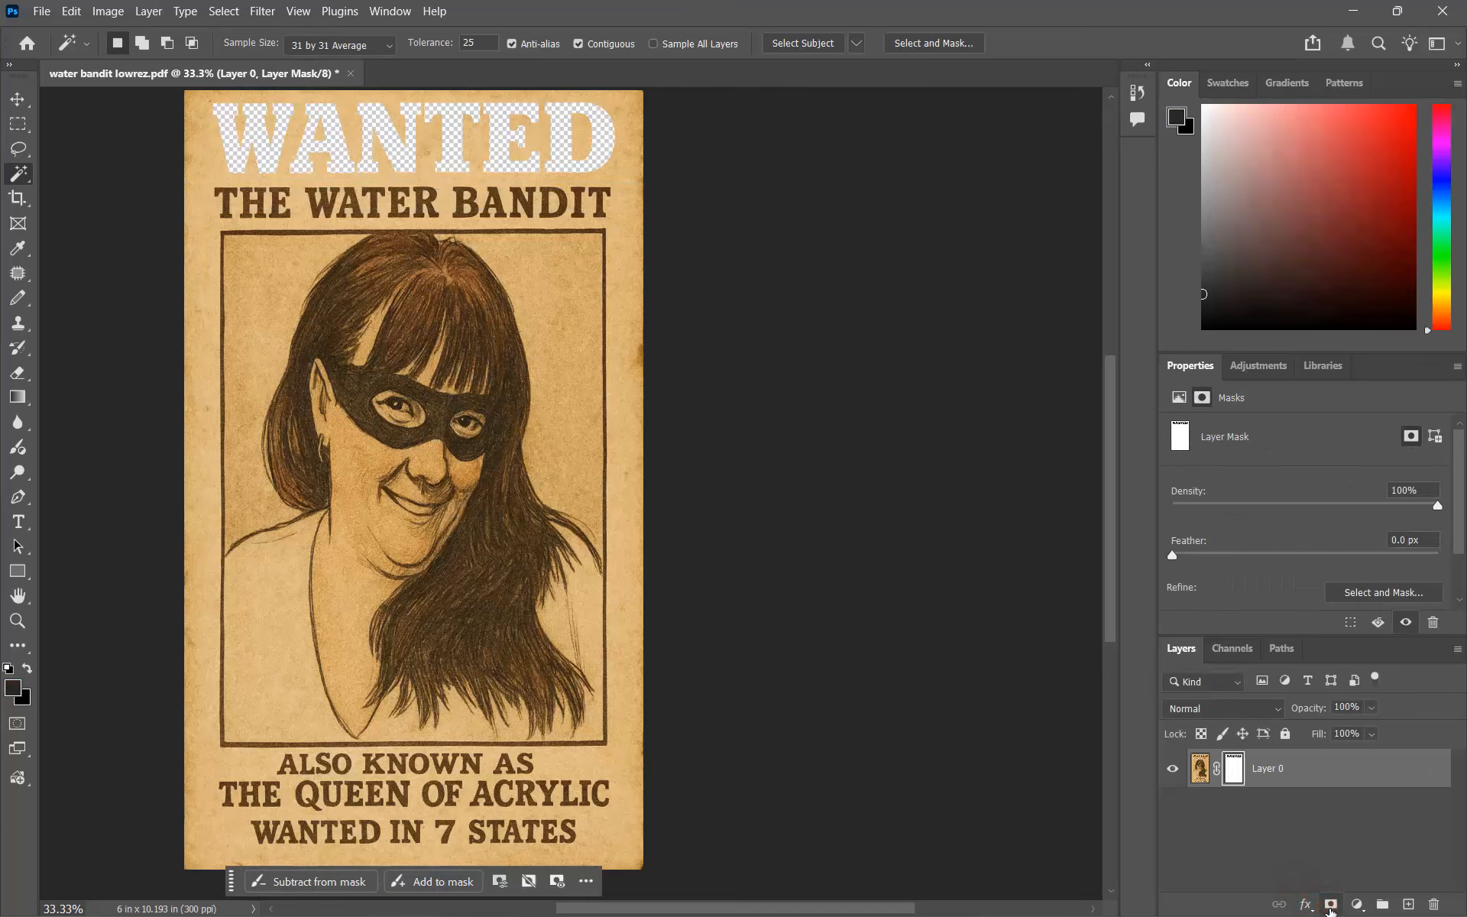
key(ctrl+z)
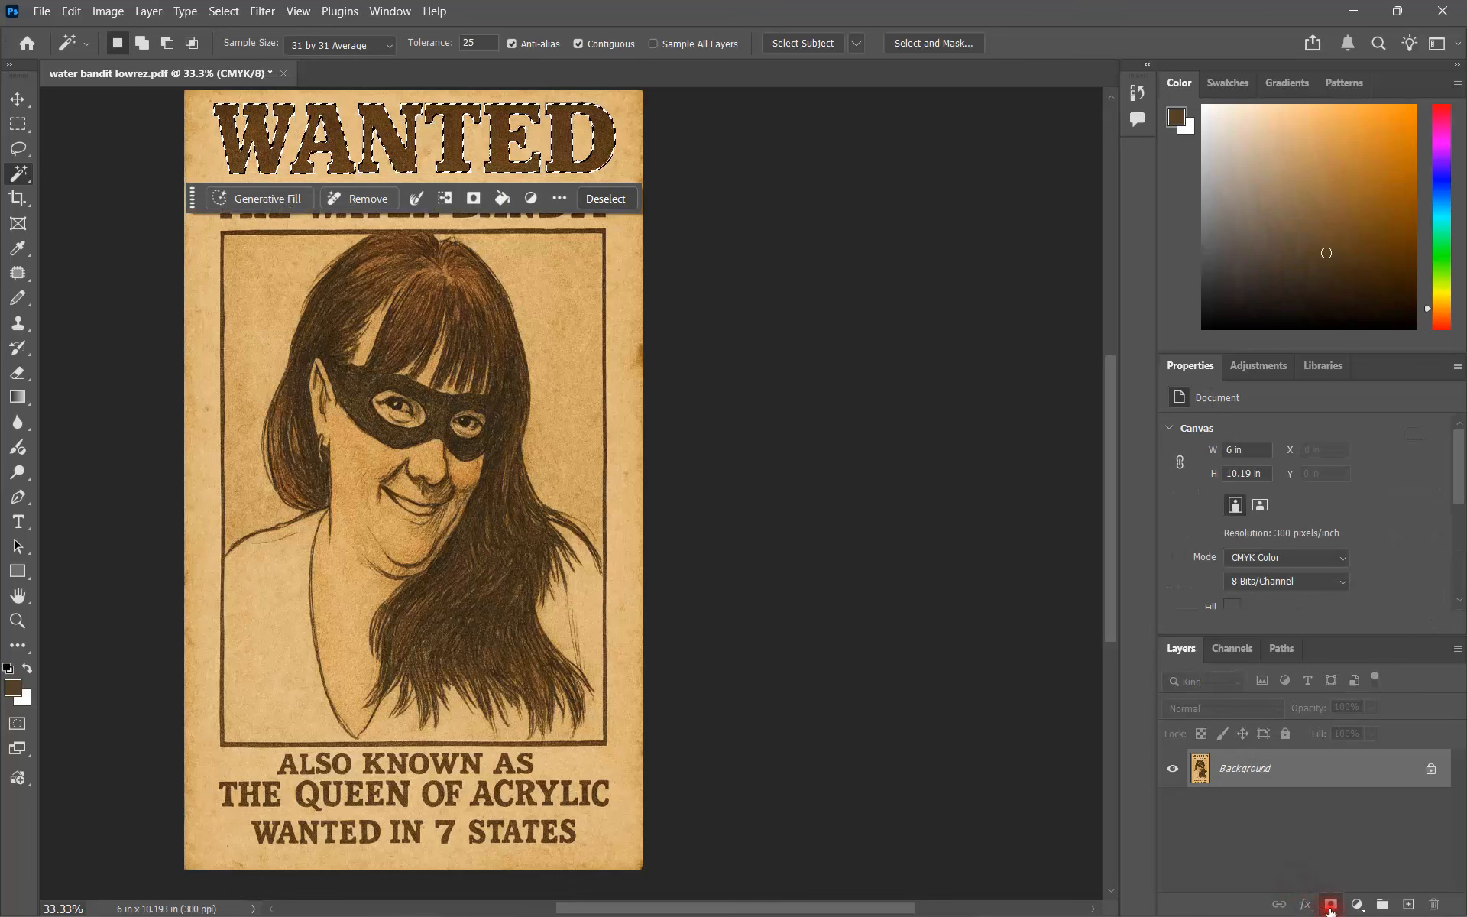
click(1331, 906)
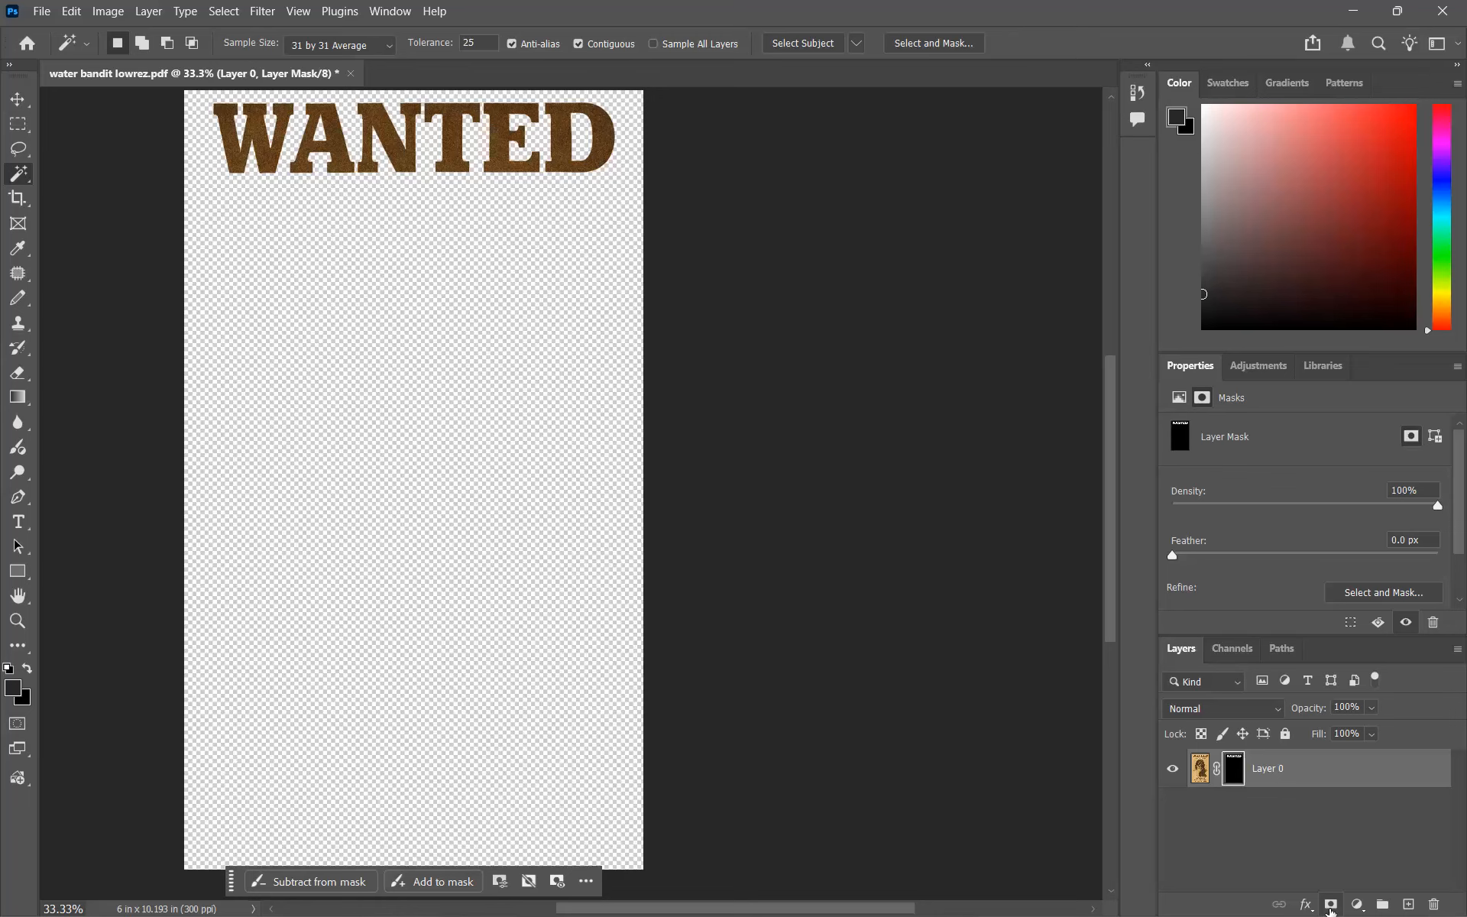
key(ctrl+z)
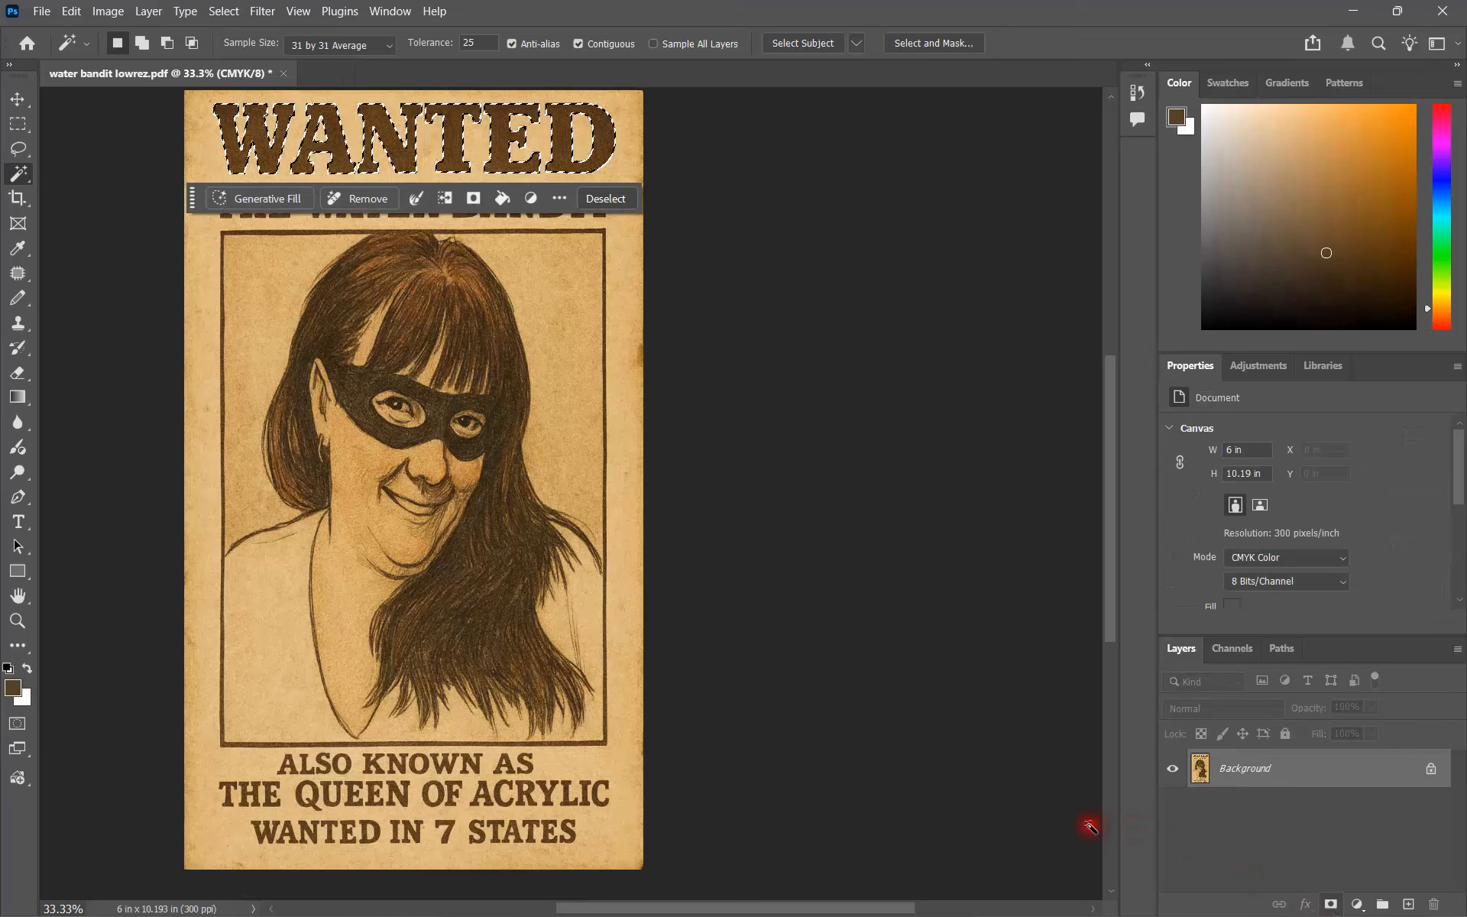
key(ctrl+d)
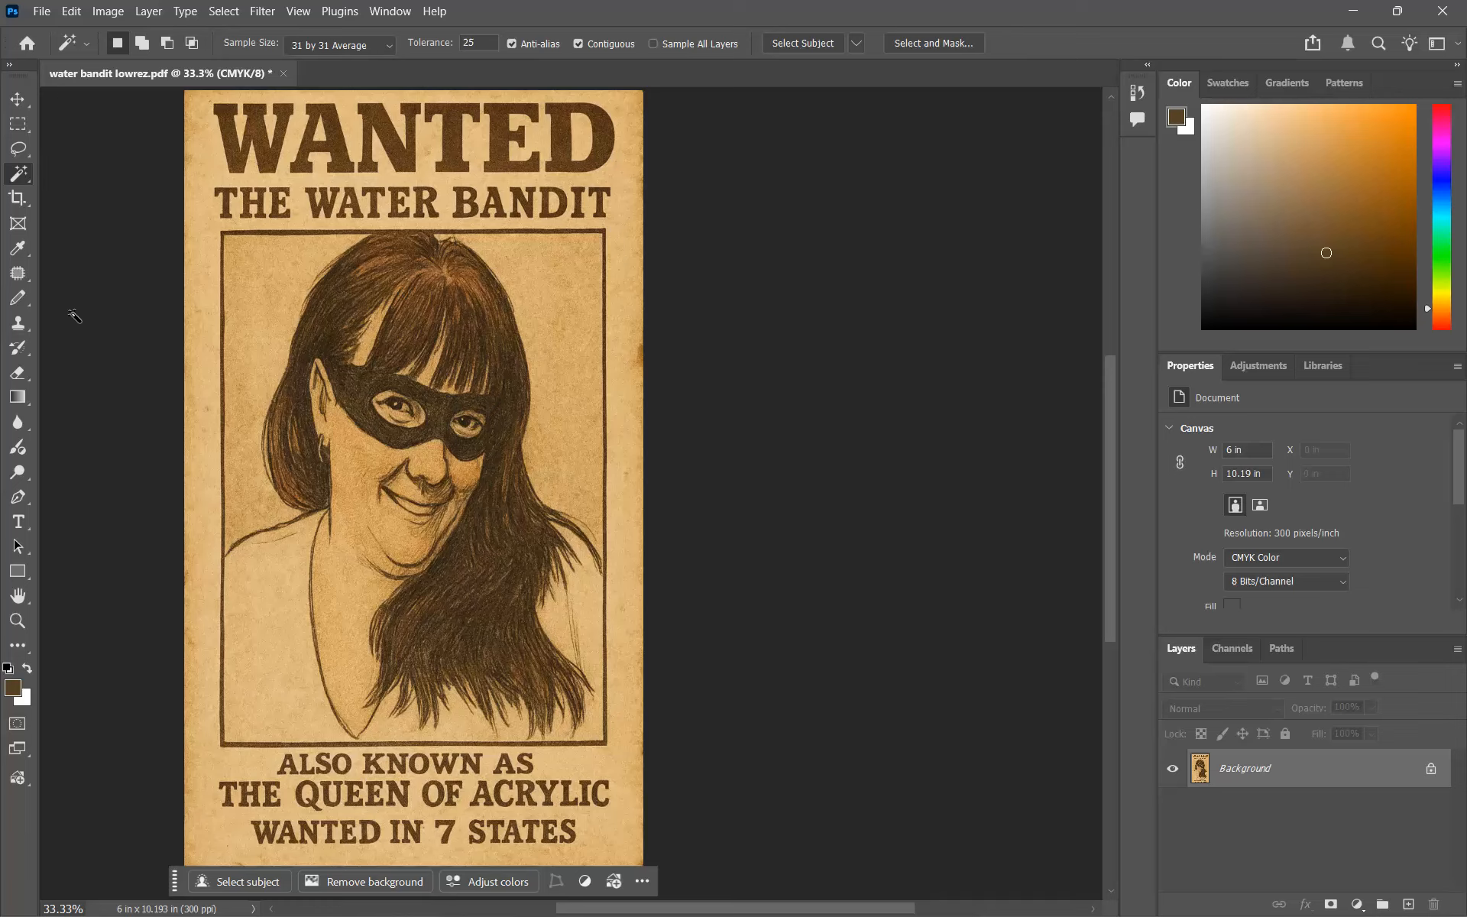
Step: Turn off Contiguous, select the background colour across the whole poster, and hide it with an inverted layer mask
click(262, 288)
click(137, 315)
click(578, 44)
click(266, 306)
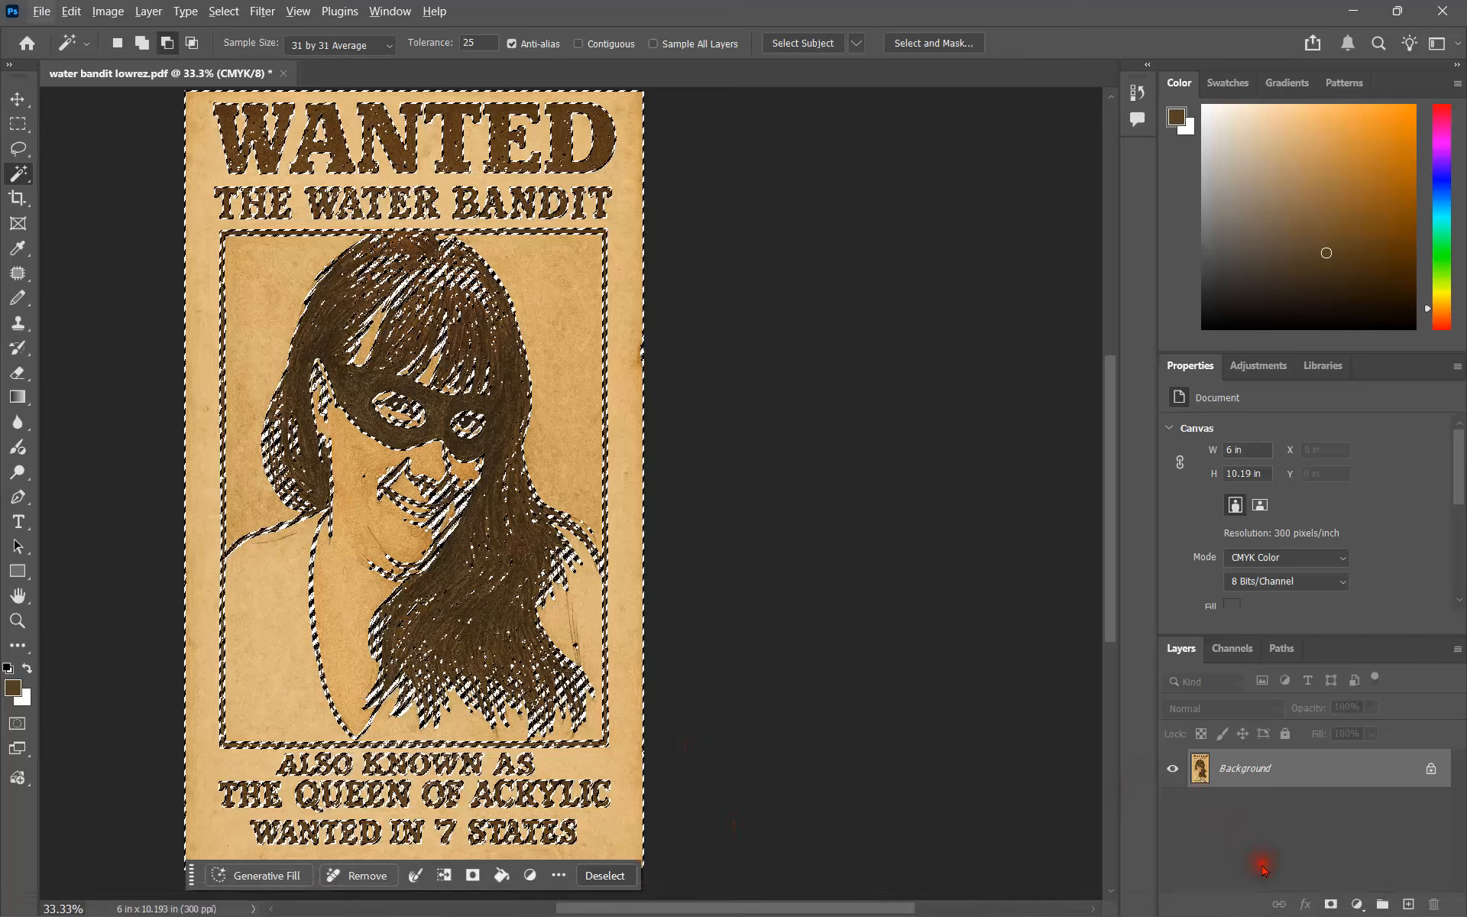
alt+click(1331, 904)
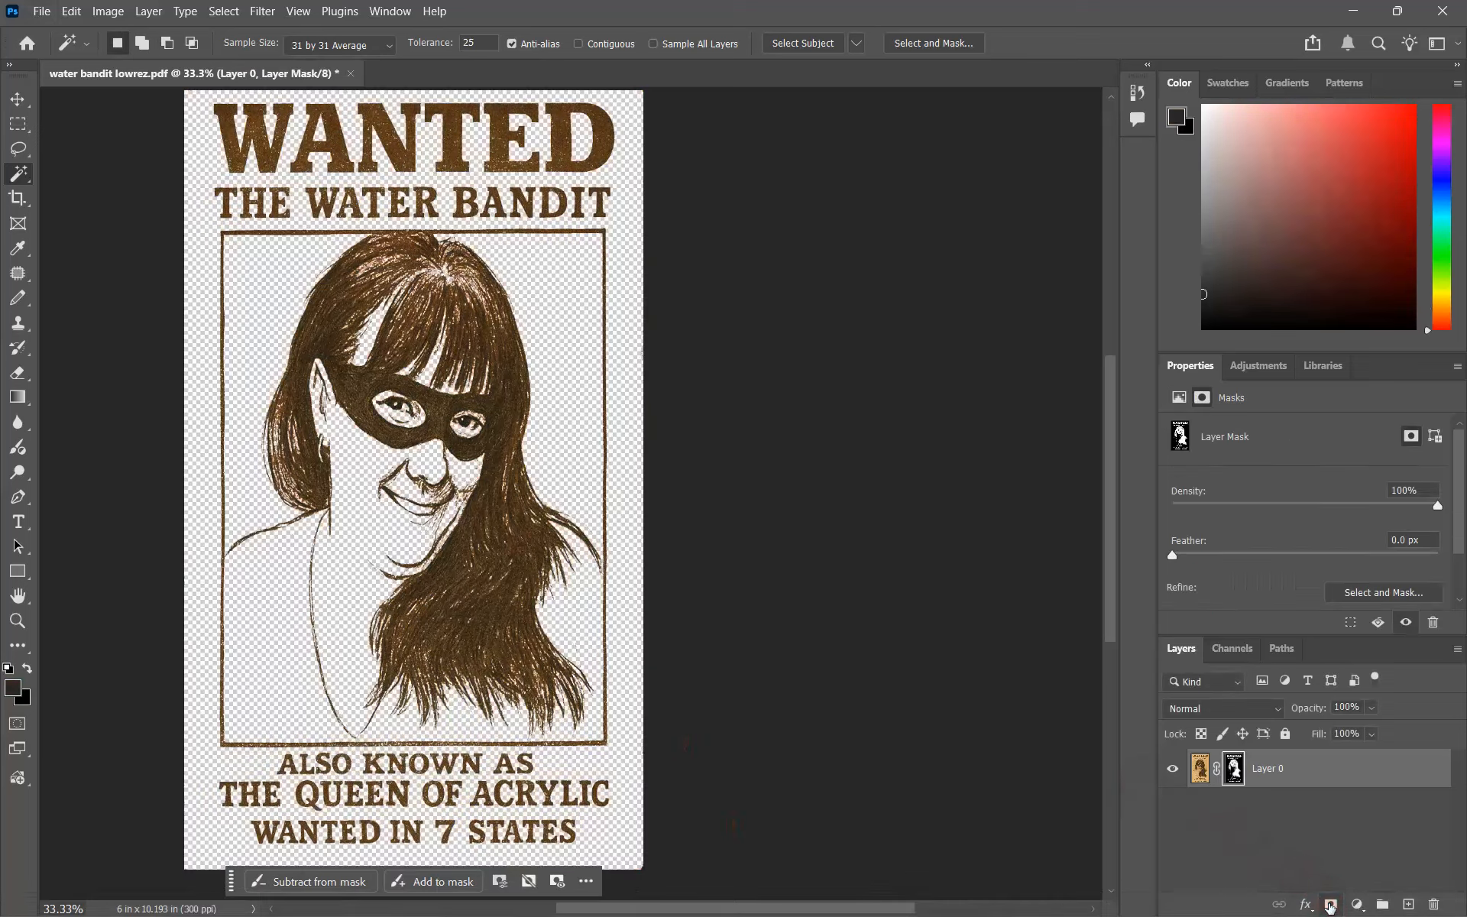